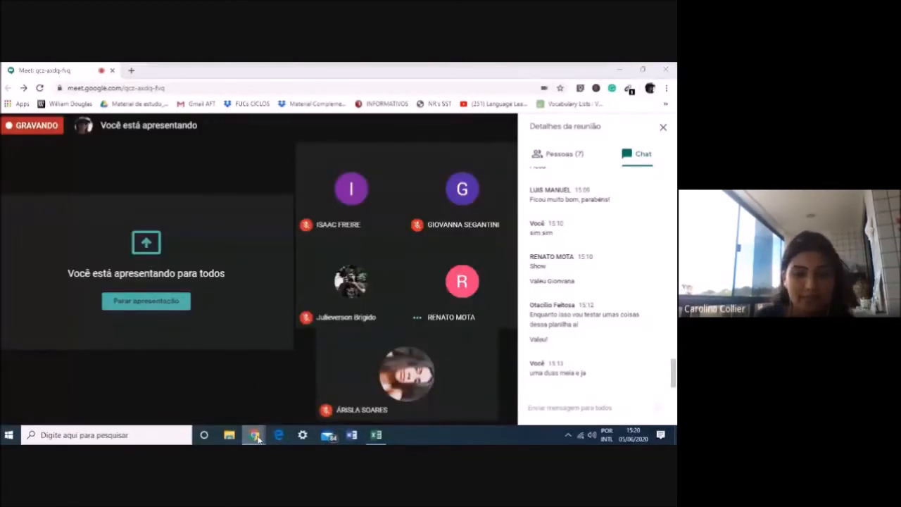
# Switch to the weekly stock quotes spreadsheet in Google Sheets and examine the RADL3 GOOGLEFINANCE formula in cell A3
pyautogui.moveTo(256, 436)
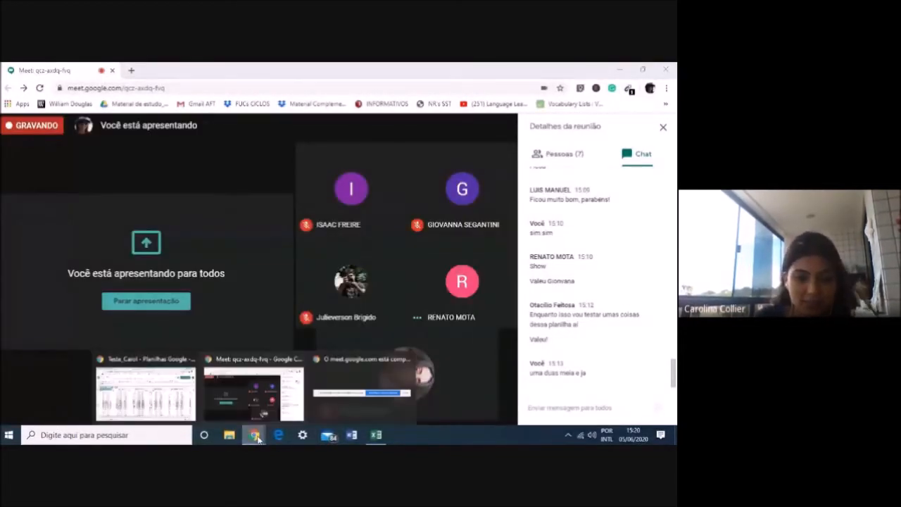
pyautogui.click(166, 397)
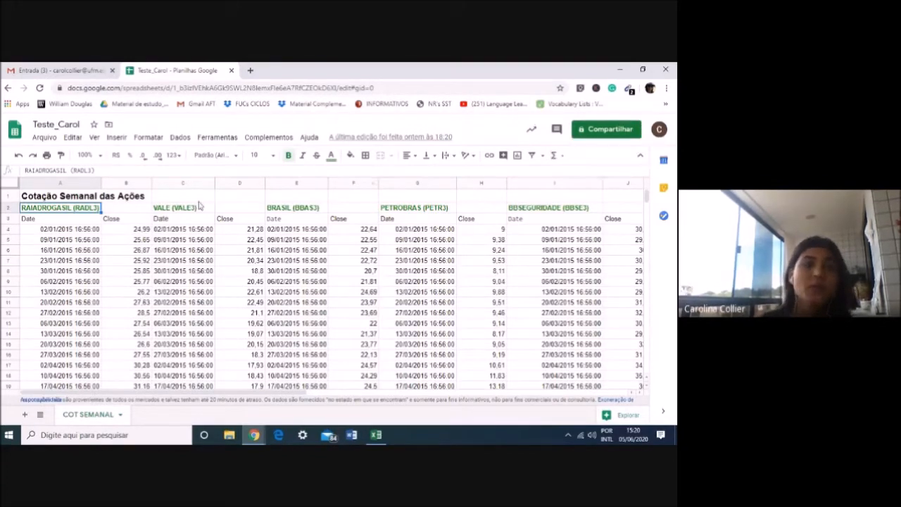
pyautogui.click(88, 222)
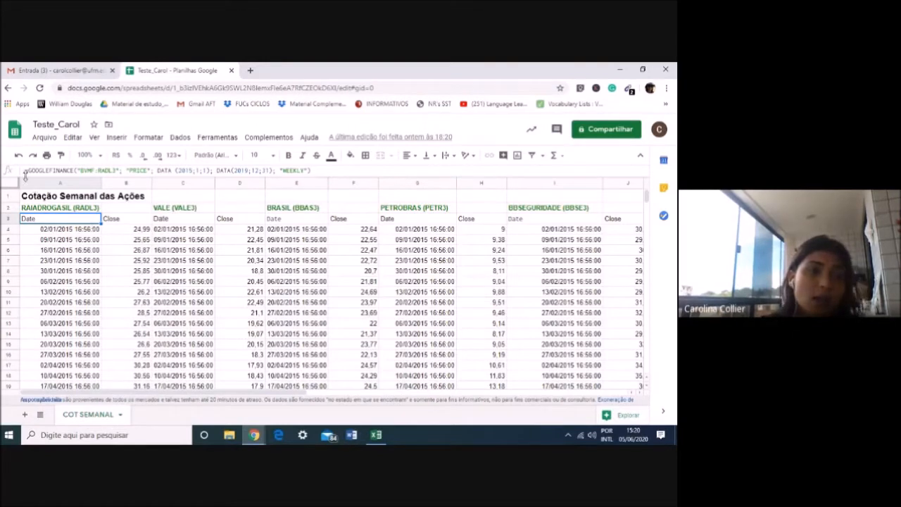
pyautogui.moveTo(26, 172); pyautogui.dragTo(318, 171)
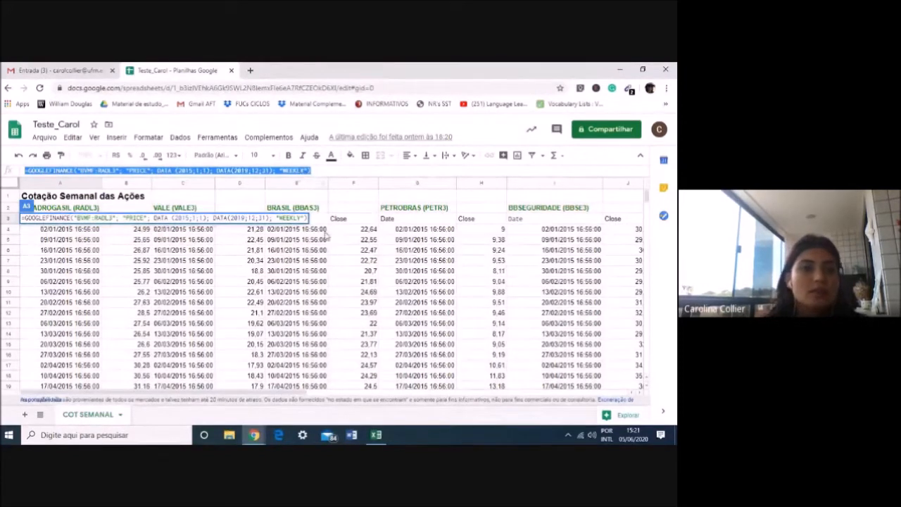
# Leave the formula unchanged and browse the stock names along row 2 from RAIADROGASIL (RADL3) past ELETROBRAS (ELET6) and back
pyautogui.press('Escape')
pyautogui.click(71, 209)
pyautogui.press('Right')
pyautogui.press('Right')
pyautogui.press('Right')
pyautogui.press('Right')
pyautogui.press('Right')
pyautogui.press('Right')
pyautogui.press('Right')
pyautogui.press('Right')
pyautogui.press('Right')
pyautogui.press('Right')
pyautogui.press('Right')
pyautogui.press('Right')
pyautogui.press('Right')
pyautogui.press('Right')
pyautogui.press('Right')
pyautogui.press('Right')
pyautogui.press('Right')
pyautogui.press('Right')
pyautogui.press('Right')
pyautogui.press('Right')
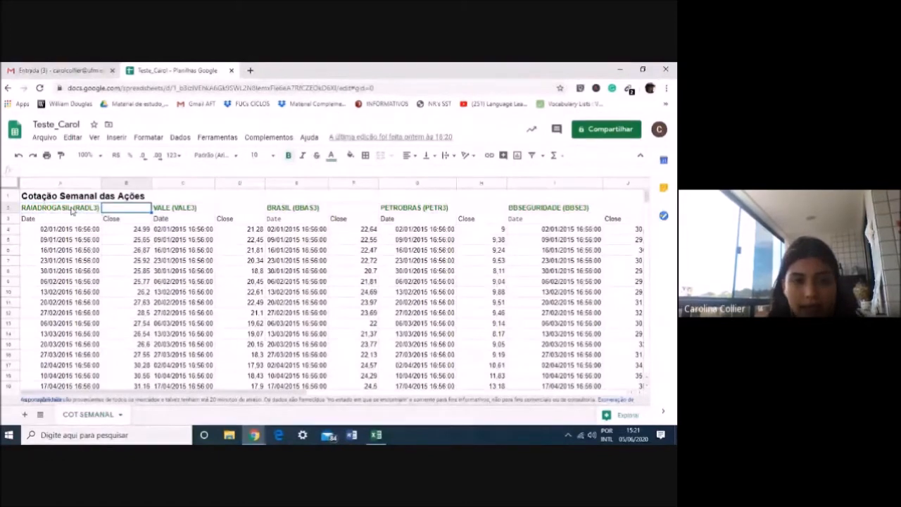
pyautogui.press('Left')
pyautogui.press('Left')
pyautogui.press('Left')
pyautogui.press('Left')
pyautogui.press('Left')
pyautogui.press('Left')
pyautogui.press('Left')
pyautogui.press('Left')
pyautogui.press('Left')
pyautogui.press('Left')
pyautogui.press('Left')
pyautogui.press('Left')
pyautogui.press('Left')
pyautogui.press('Left')
pyautogui.press('Left')
pyautogui.press('Left')
pyautogui.press('Left')
pyautogui.press('Left')
pyautogui.press('Left')
pyautogui.press('Left')
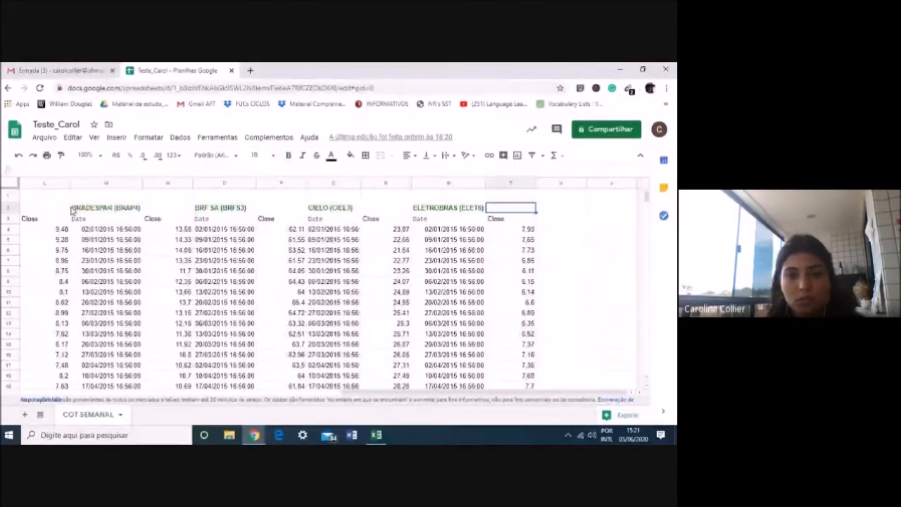
pyautogui.press('Left')
pyautogui.press('Left')
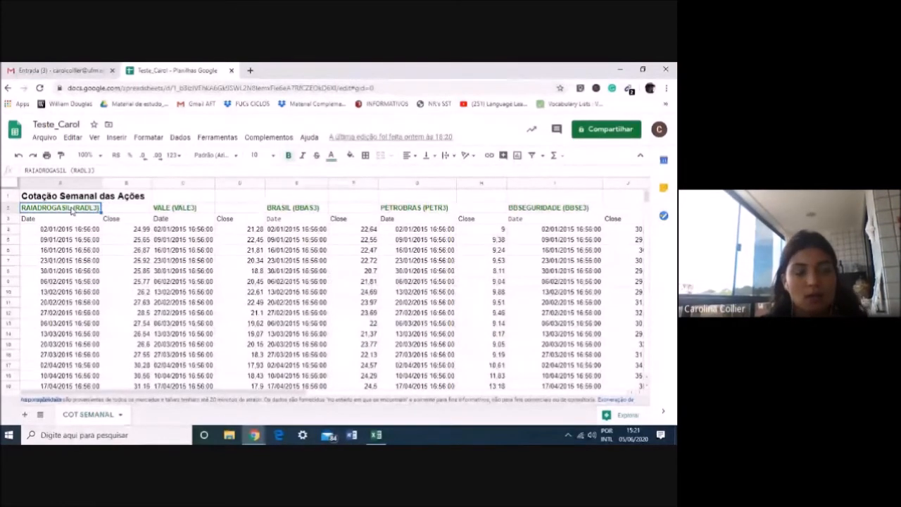
# Switch to the Excel workbook and examine the logarithmic return formula in cell C3 of the RETORNOS sheet
pyautogui.click(376, 434)
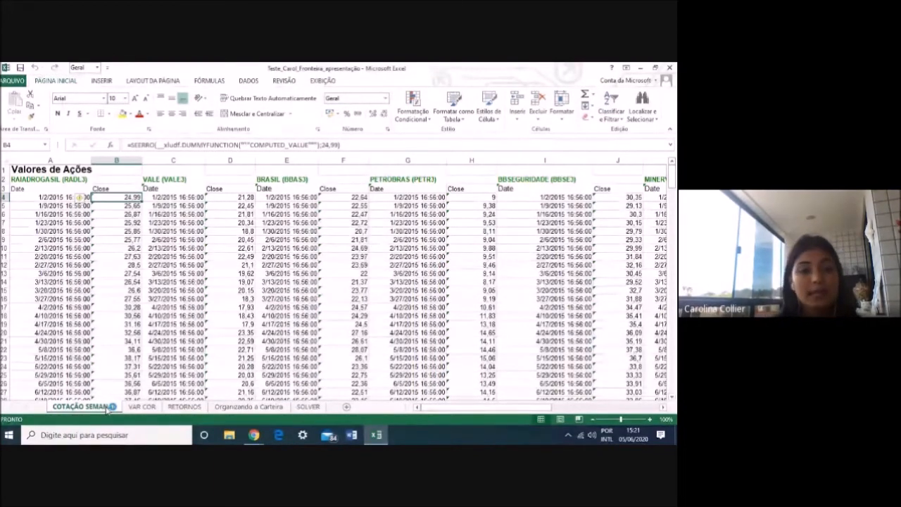
pyautogui.click(174, 410)
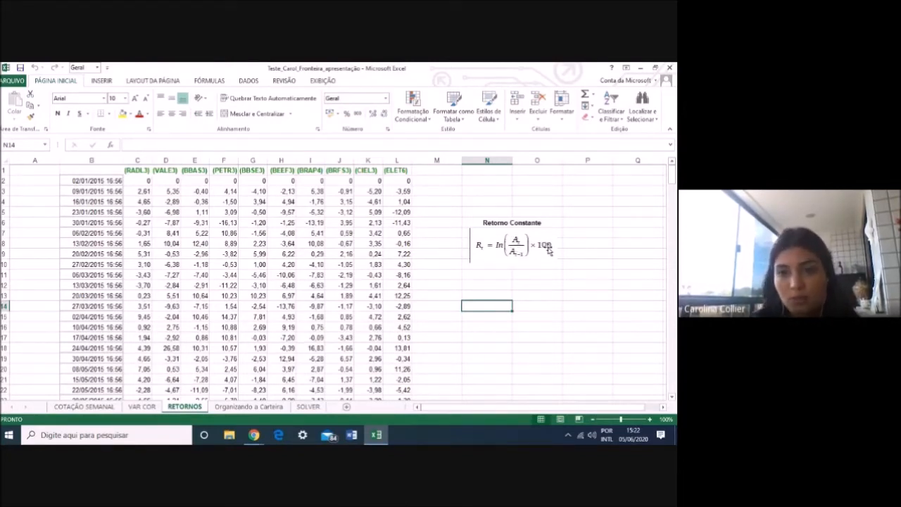
pyautogui.doubleClick(144, 191)
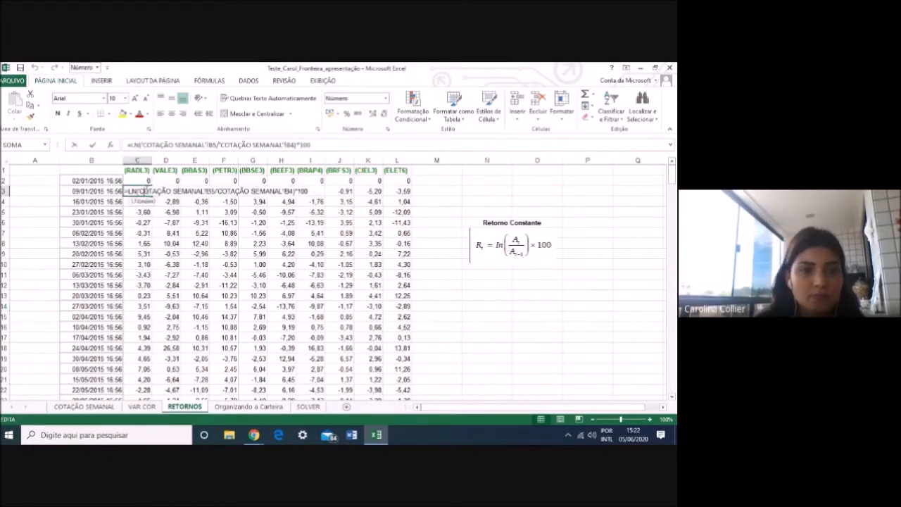
pyautogui.moveTo(128, 145); pyautogui.dragTo(314, 146)
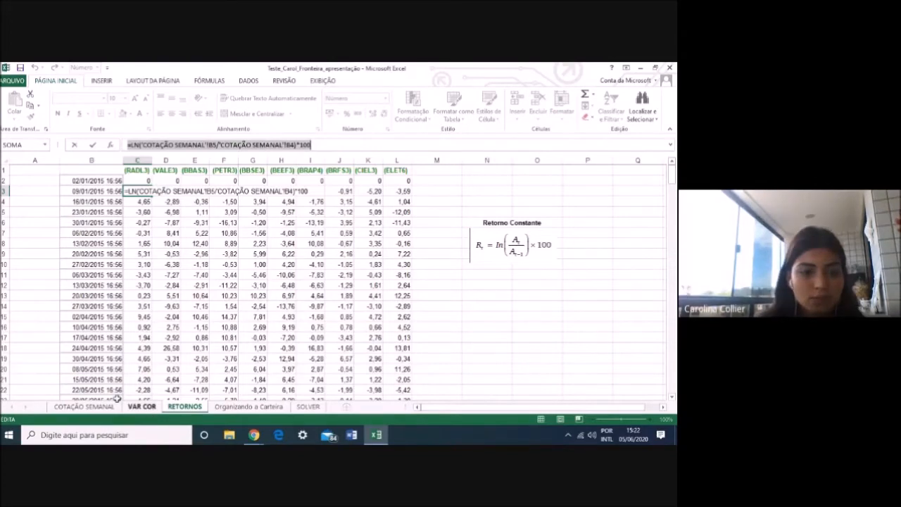
pyautogui.click(93, 408)
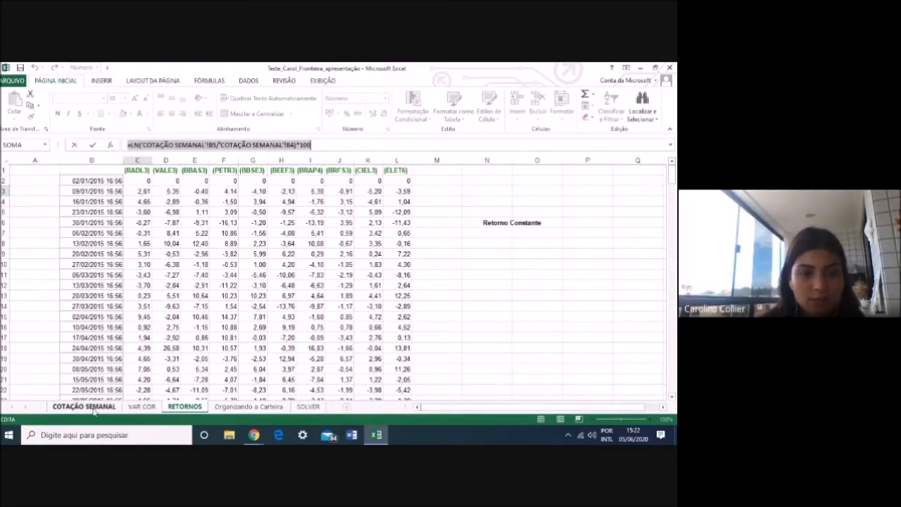
pyautogui.click(184, 407)
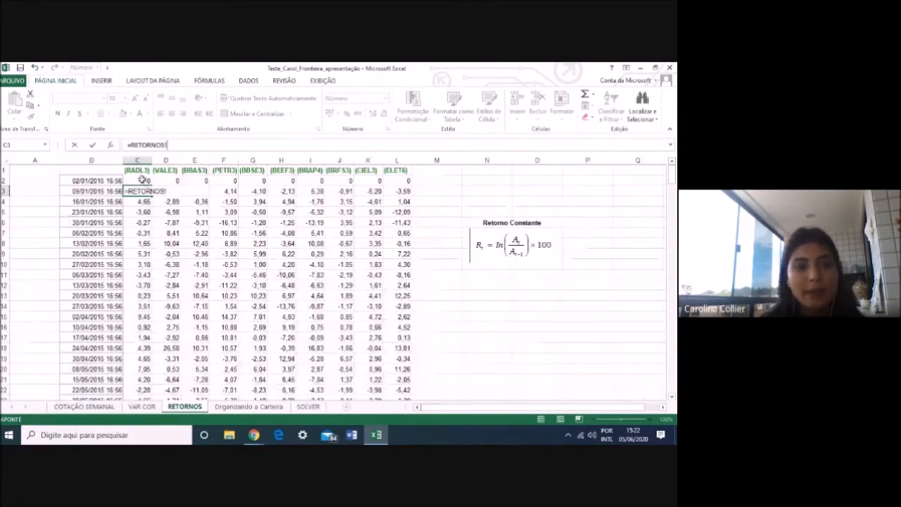
pyautogui.press('Escape')
# Review the RADL3 average formula in the RETORNO MÉDIO row and re-enter the standard deviation formula below it as an array formula
pyautogui.moveTo(143, 181); pyautogui.dragTo(402, 184)
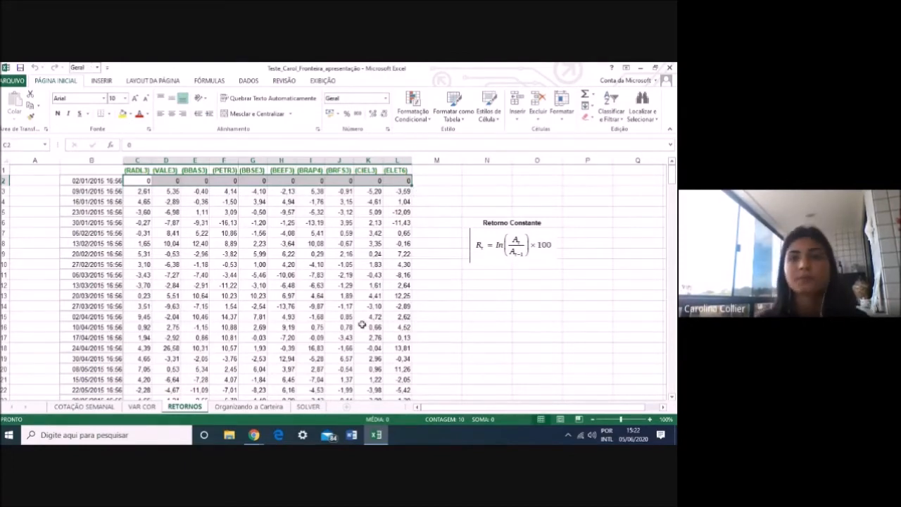
pyautogui.moveTo(674, 172); pyautogui.dragTo(672, 380)
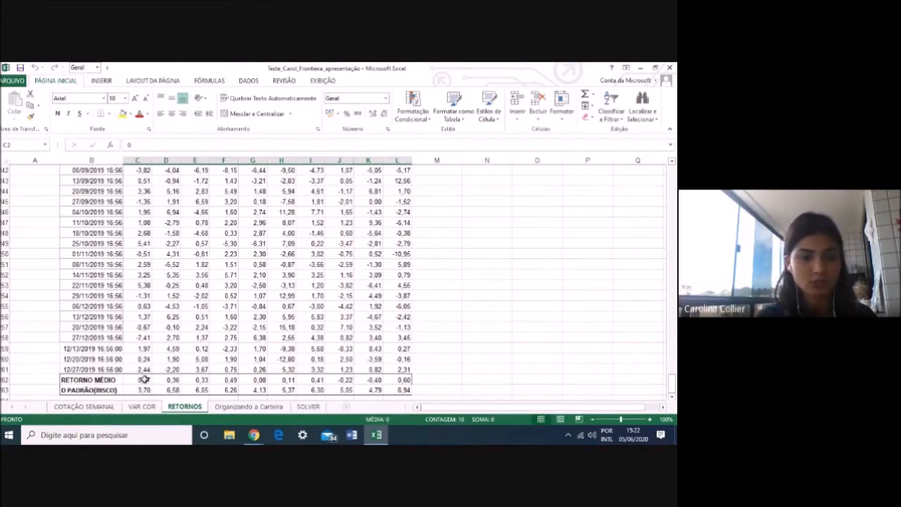
pyautogui.doubleClick(143, 380)
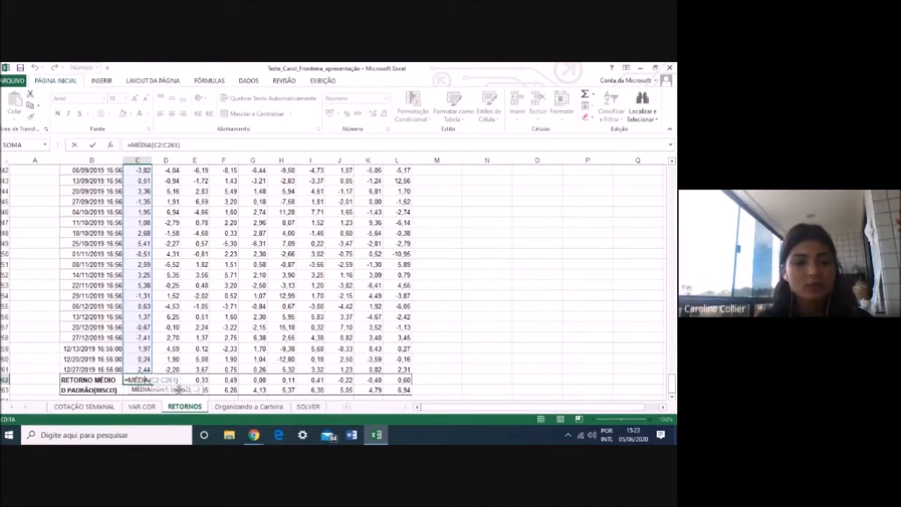
pyautogui.hotkey('ctrl', 'Return')
pyautogui.moveTo(144, 385); pyautogui.dragTo(342, 386)
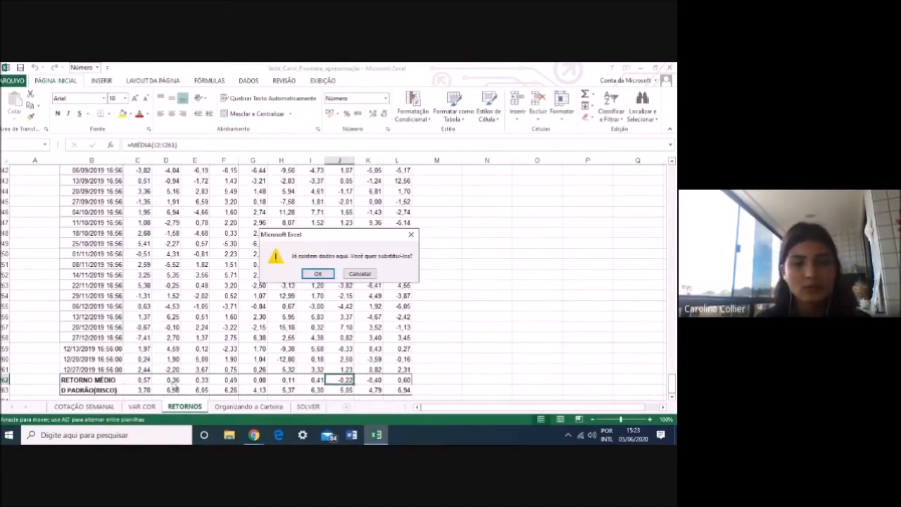
pyautogui.click(359, 274)
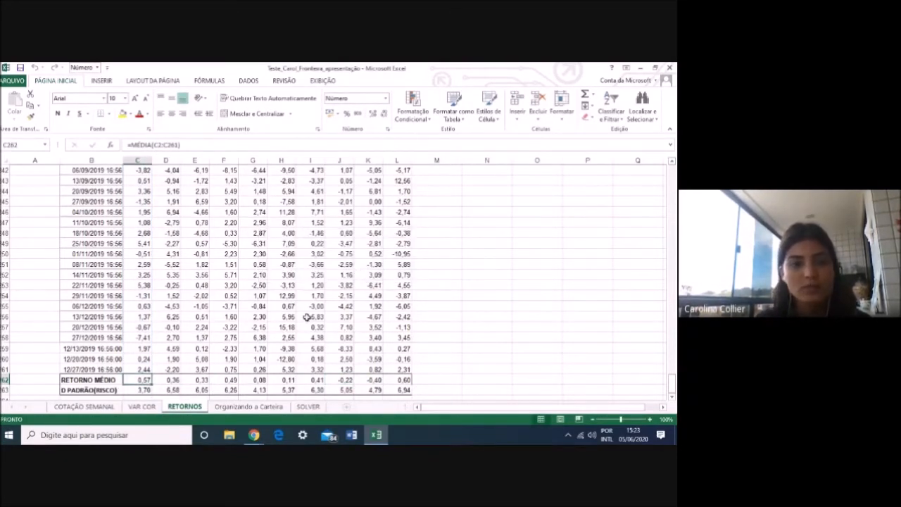
pyautogui.doubleClick(149, 388)
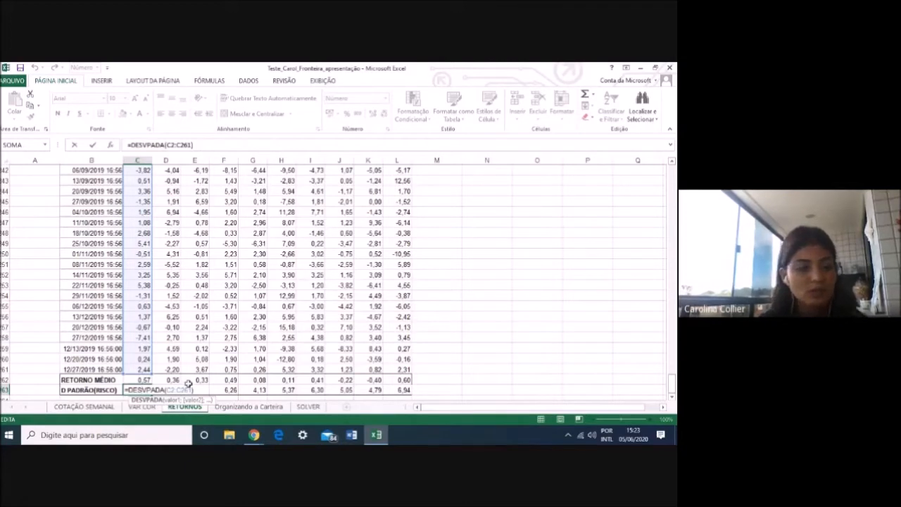
pyautogui.hotkey('ctrl', 'shift', 'Return')
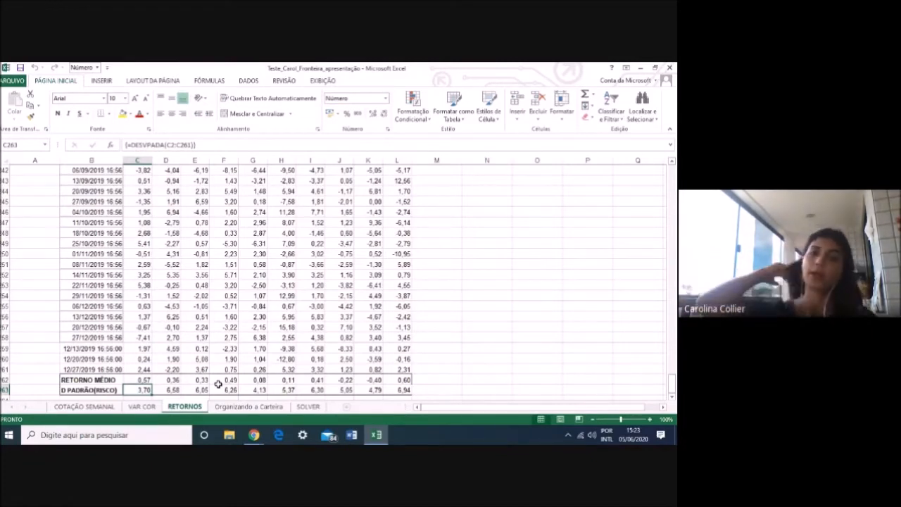
# Check in the Excel options that the Ferramentas de Análise and Solver add-ins are enabled, and accept the add-in selection
pyautogui.moveTo(672, 381); pyautogui.dragTo(672, 170)
pyautogui.click(484, 296)
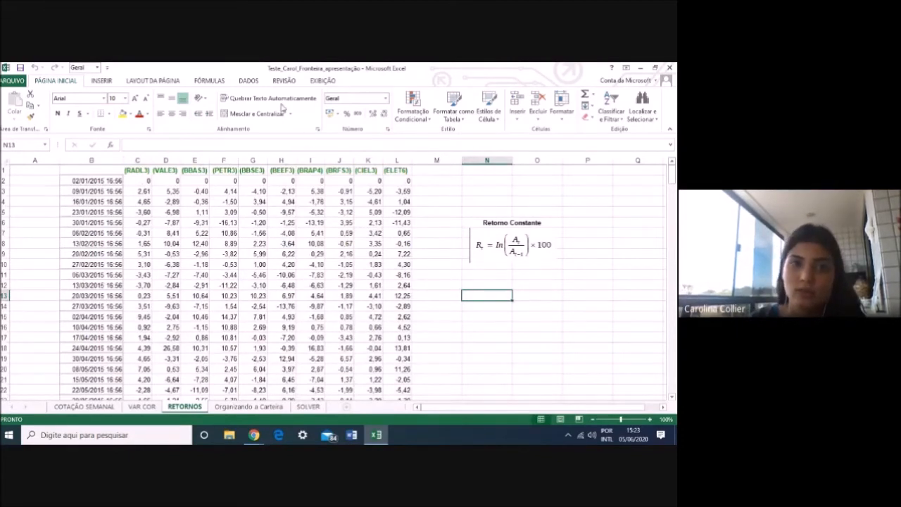
pyautogui.click(247, 83)
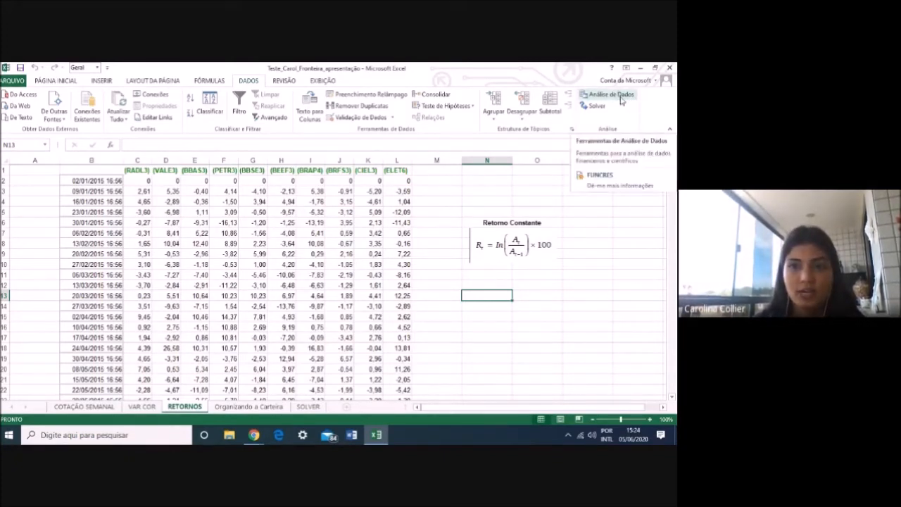
pyautogui.click(8, 80)
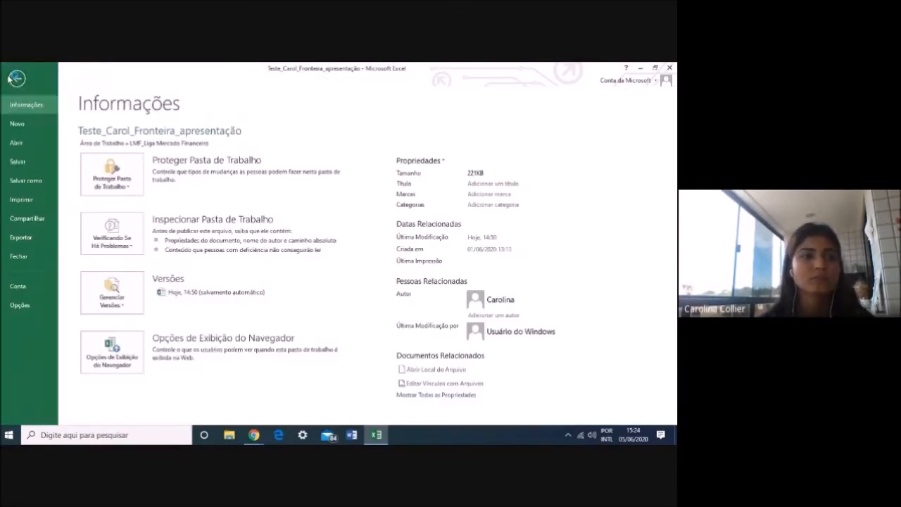
pyautogui.click(19, 304)
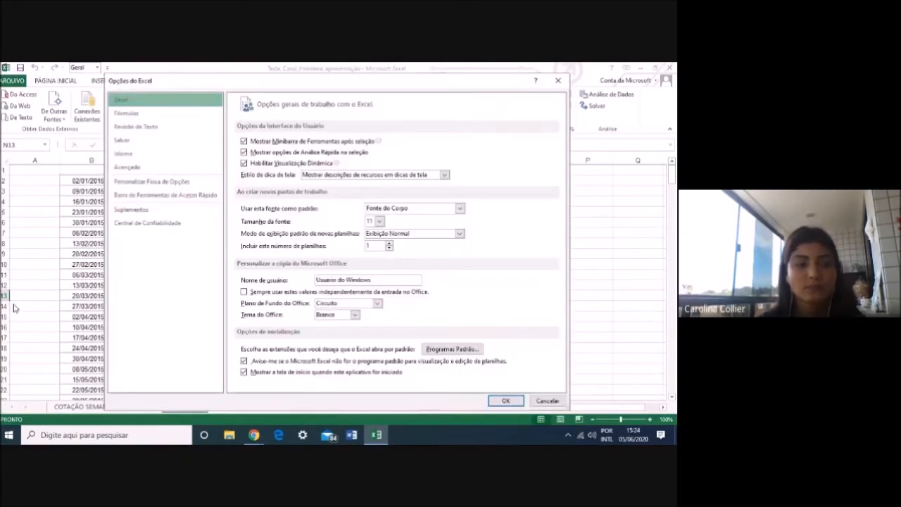
pyautogui.click(137, 208)
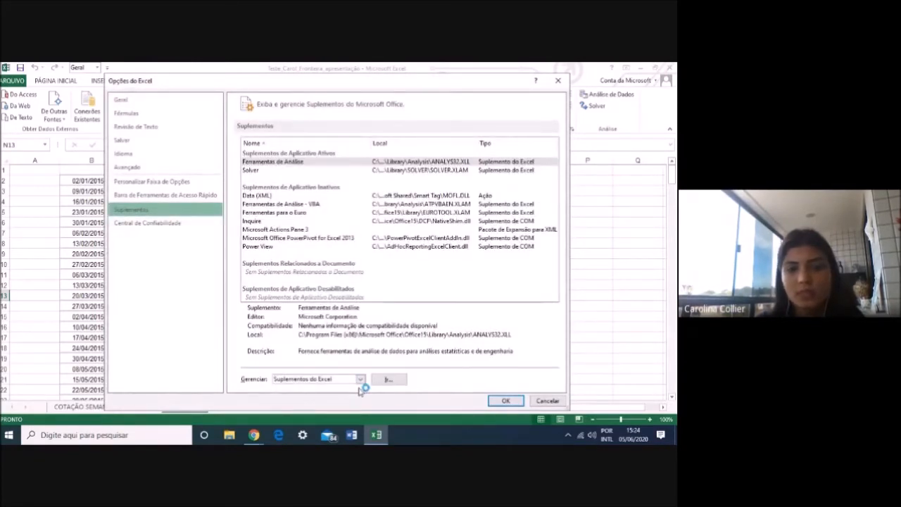
pyautogui.click(388, 379)
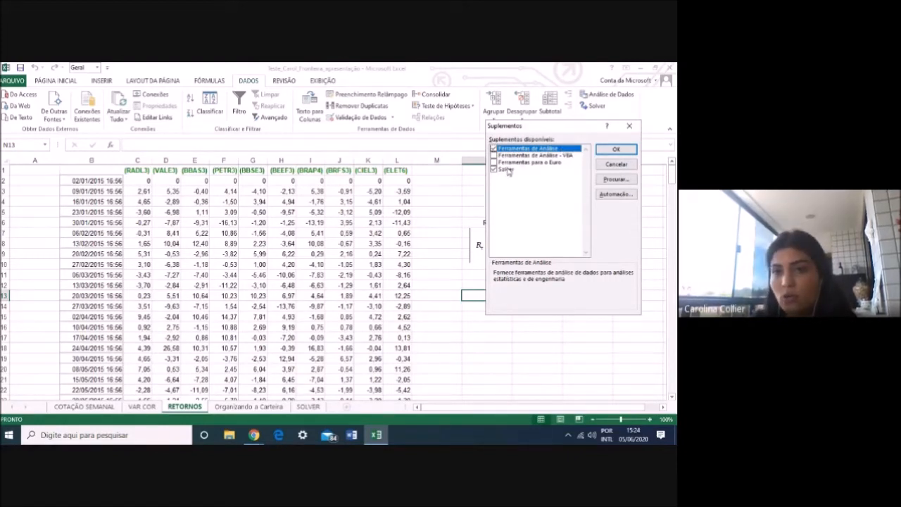
pyautogui.click(617, 149)
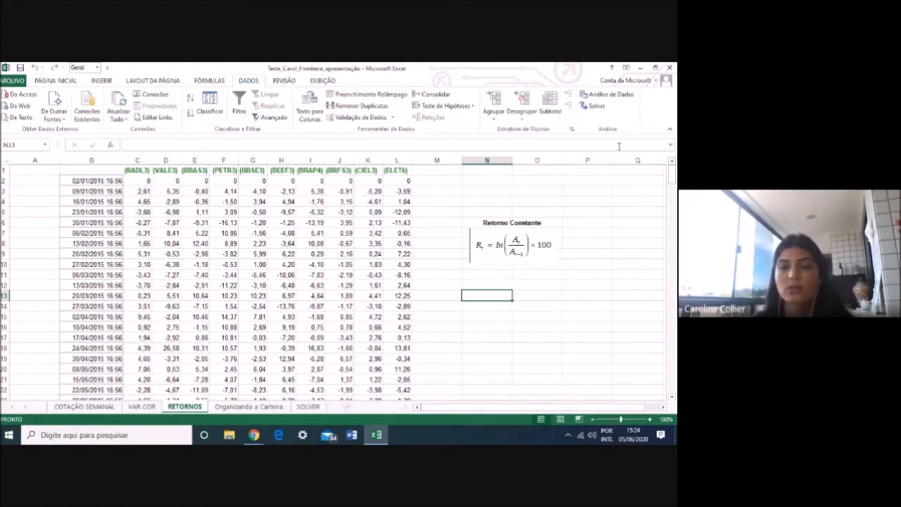
# Select empty cell N13 beside the returns table and open the list of data analysis tools
pyautogui.click(565, 338)
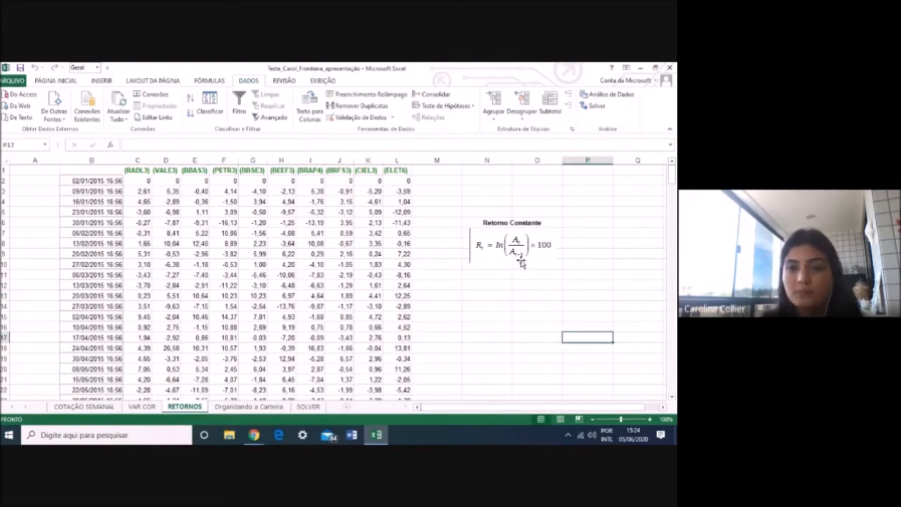
pyautogui.click(494, 296)
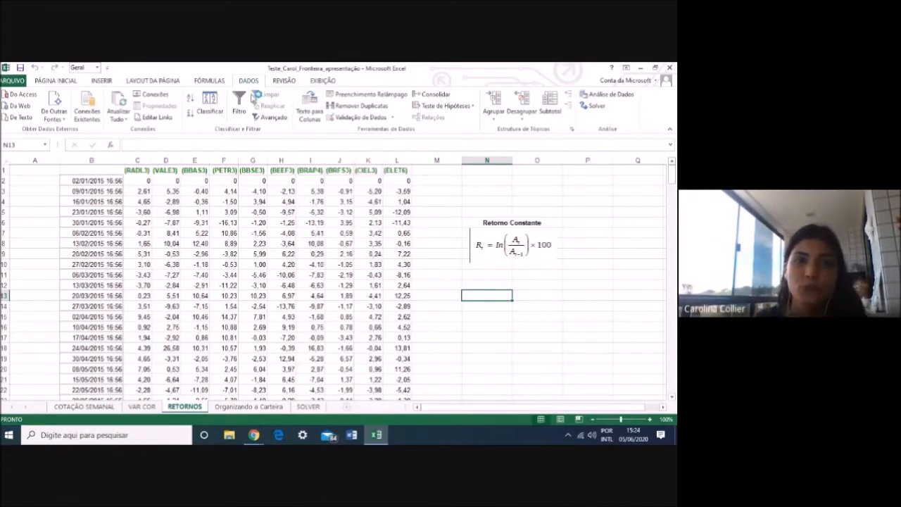
pyautogui.click(610, 95)
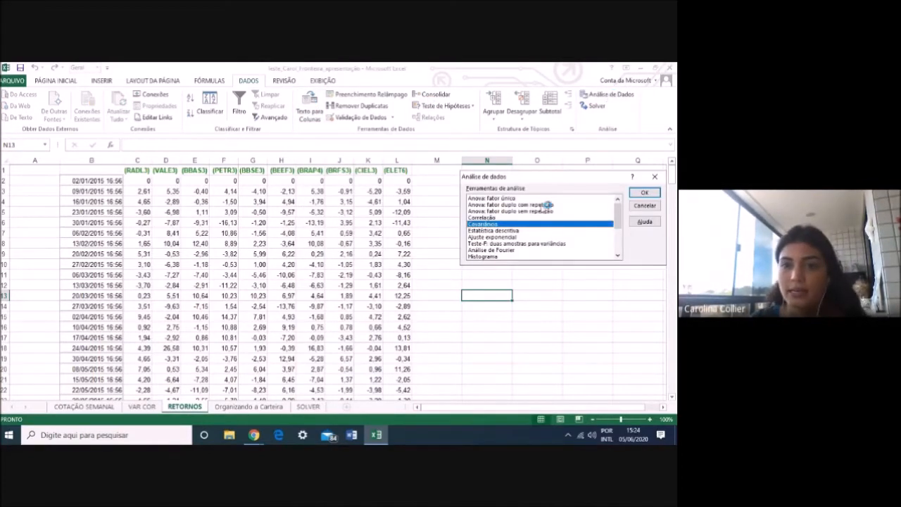
pyautogui.doubleClick(501, 225)
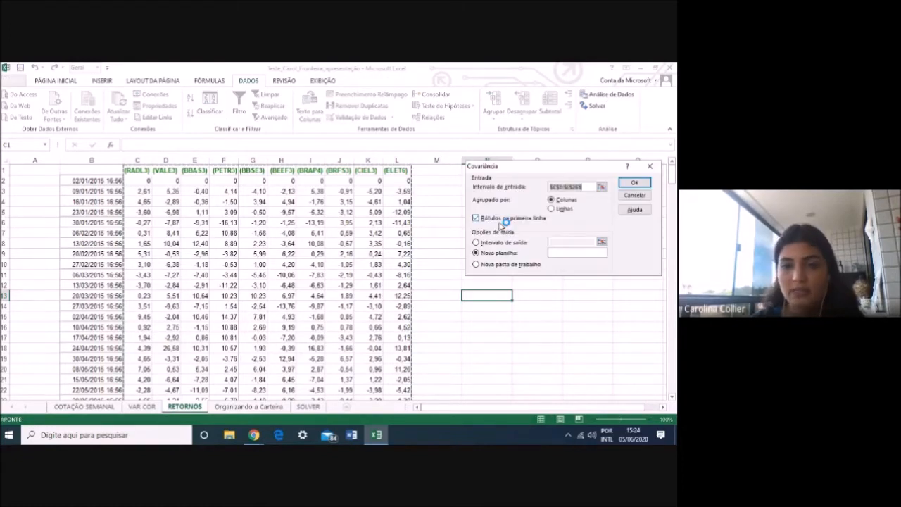
pyautogui.moveTo(126, 170); pyautogui.dragTo(378, 359)
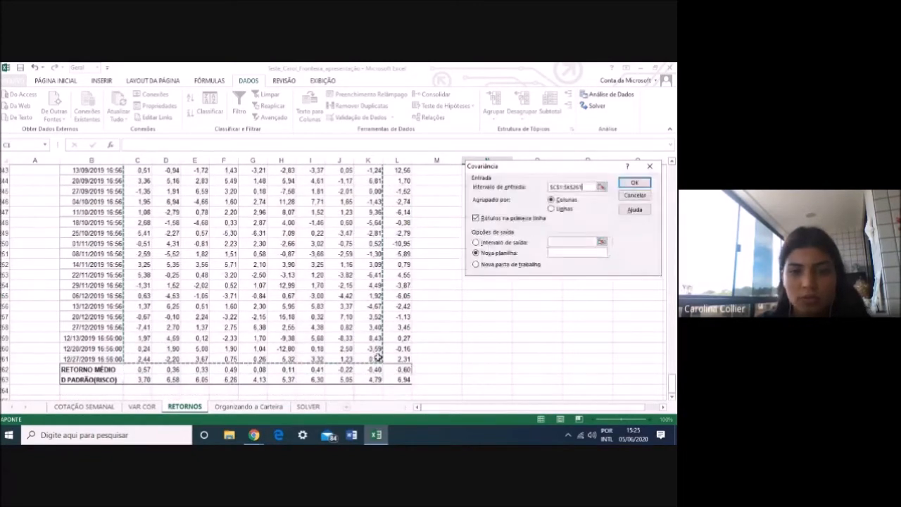
pyautogui.click(650, 166)
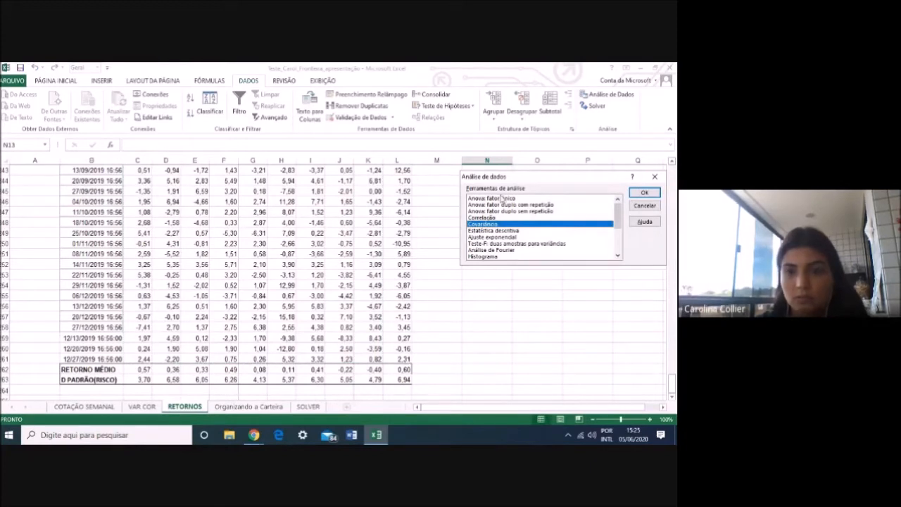
# Generate a covariance matrix of the returns in C1:L261, grouped by columns with labels in the first row, on a new sheet
pyautogui.doubleClick(498, 224)
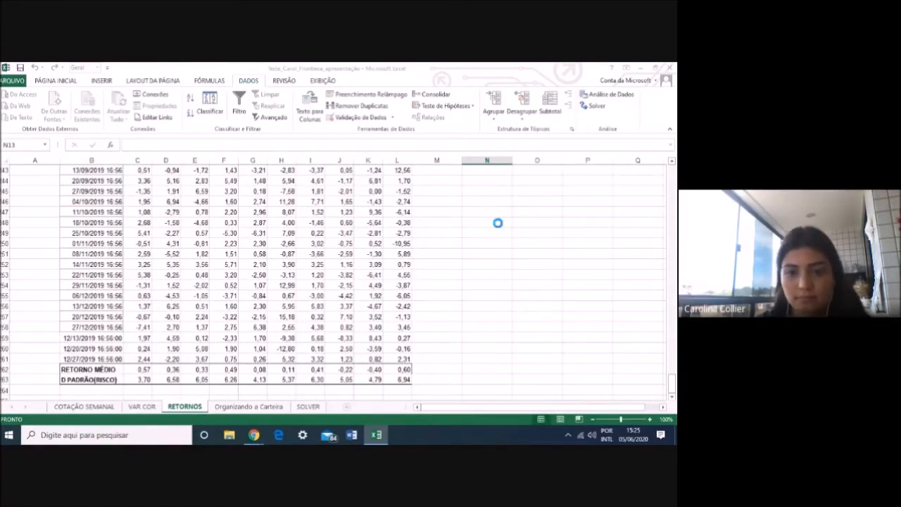
pyautogui.click(134, 171)
pyautogui.moveTo(134, 171); pyautogui.dragTo(405, 384)
pyautogui.moveTo(389, 435); pyautogui.dragTo(396, 359)
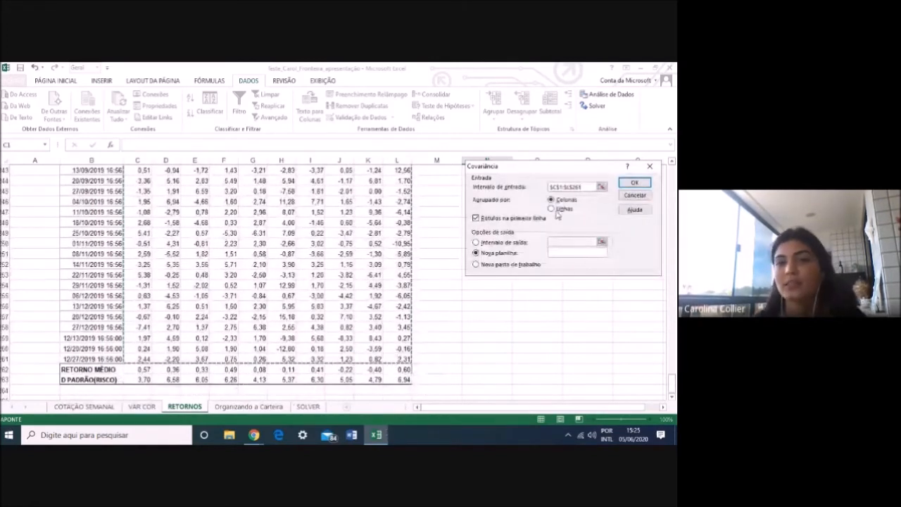
pyautogui.click(641, 184)
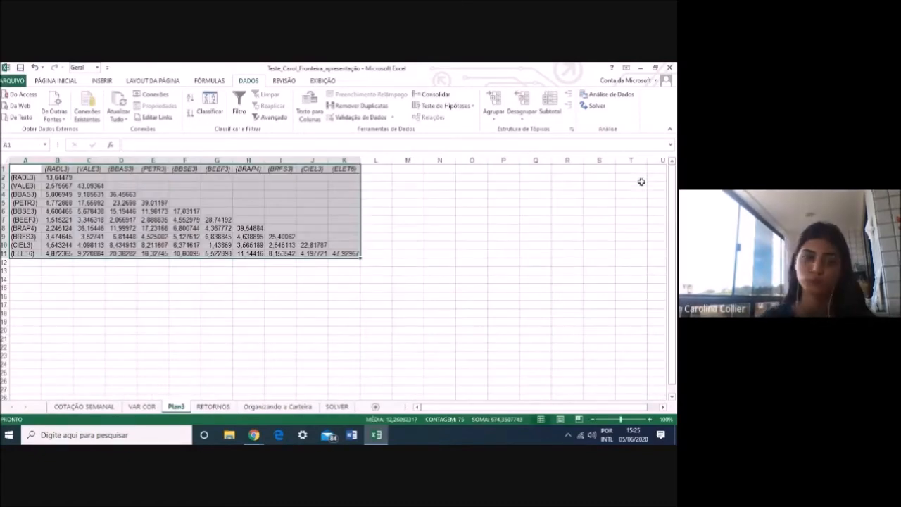
pyautogui.click(408, 289)
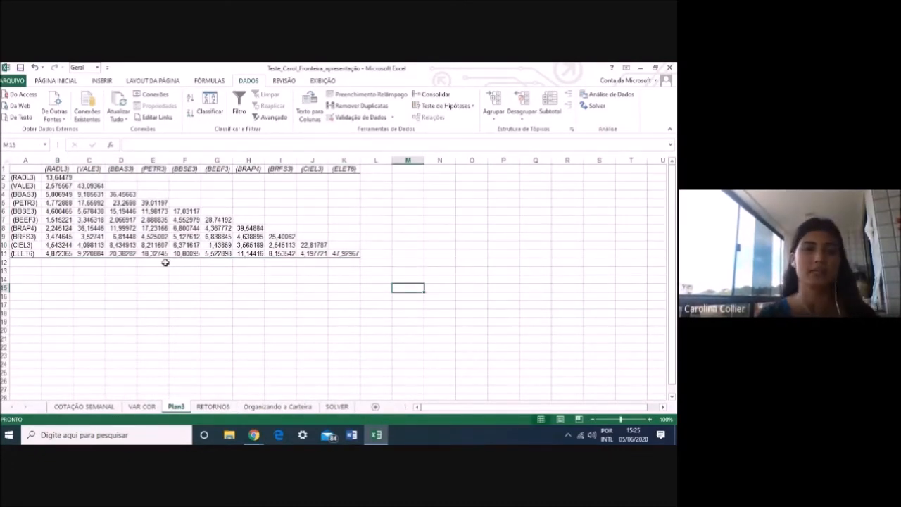
# Colour the font of the matrix's diagonal variance cells red, from B2 for RADL3 to K11 for ELET6
pyautogui.click(53, 178)
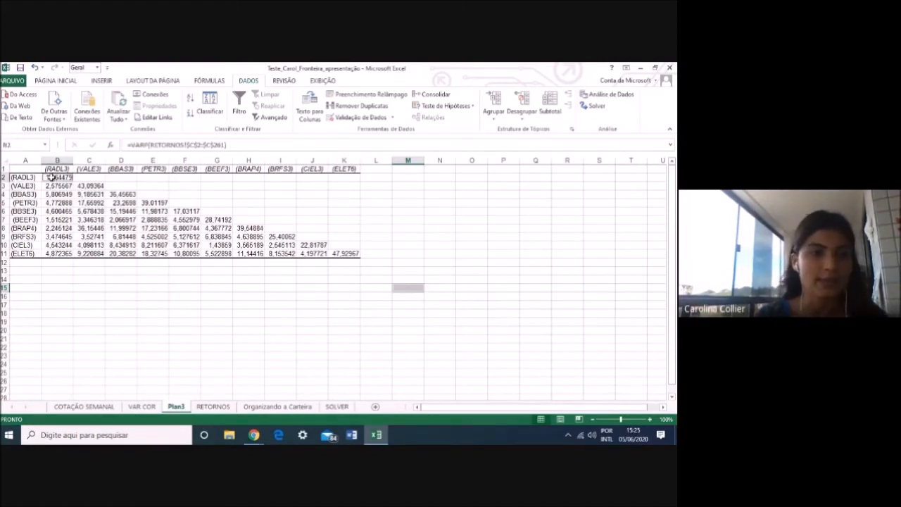
pyautogui.keyDown('ctrl'); pyautogui.click(85, 186); pyautogui.keyUp('ctrl')
pyautogui.keyDown('ctrl'); pyautogui.click(122, 194); pyautogui.keyUp('ctrl')
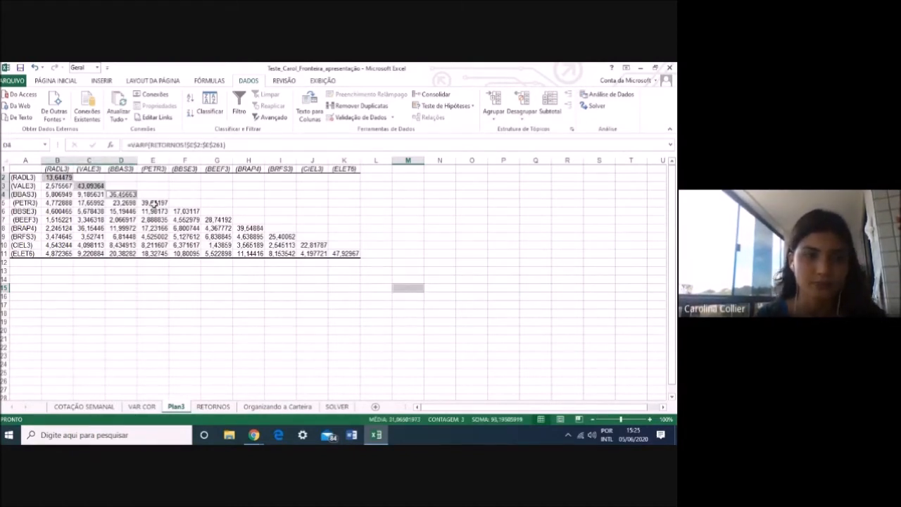
pyautogui.keyDown('ctrl'); pyautogui.click(153, 203); pyautogui.keyUp('ctrl')
pyautogui.keyDown('ctrl'); pyautogui.click(187, 211); pyautogui.keyUp('ctrl')
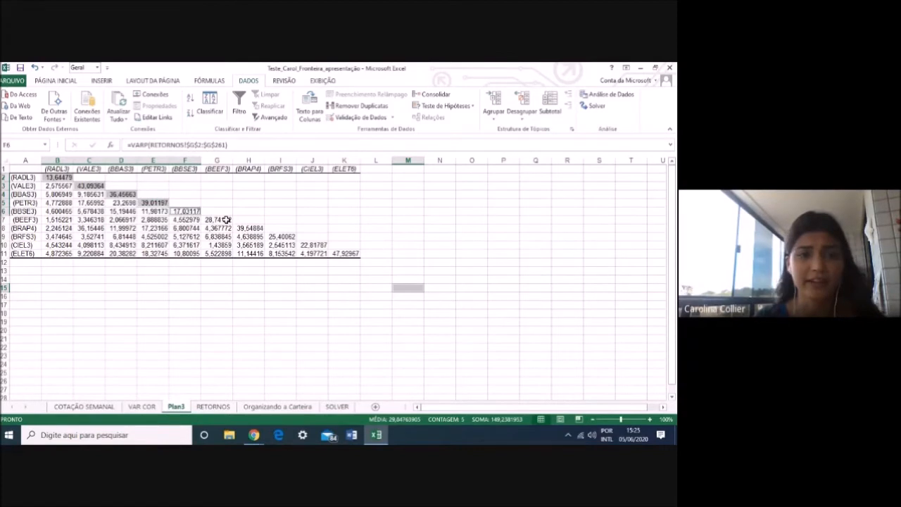
pyautogui.keyDown('ctrl'); pyautogui.click(225, 218); pyautogui.keyUp('ctrl')
pyautogui.keyDown('ctrl'); pyautogui.click(251, 228); pyautogui.keyUp('ctrl')
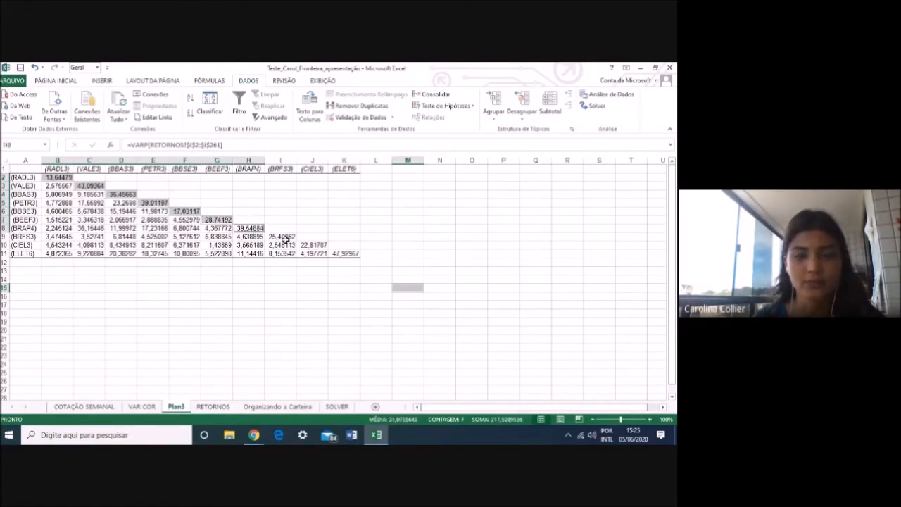
pyautogui.keyDown('ctrl'); pyautogui.click(284, 238); pyautogui.keyUp('ctrl')
pyautogui.keyDown('ctrl'); pyautogui.click(312, 245); pyautogui.keyUp('ctrl')
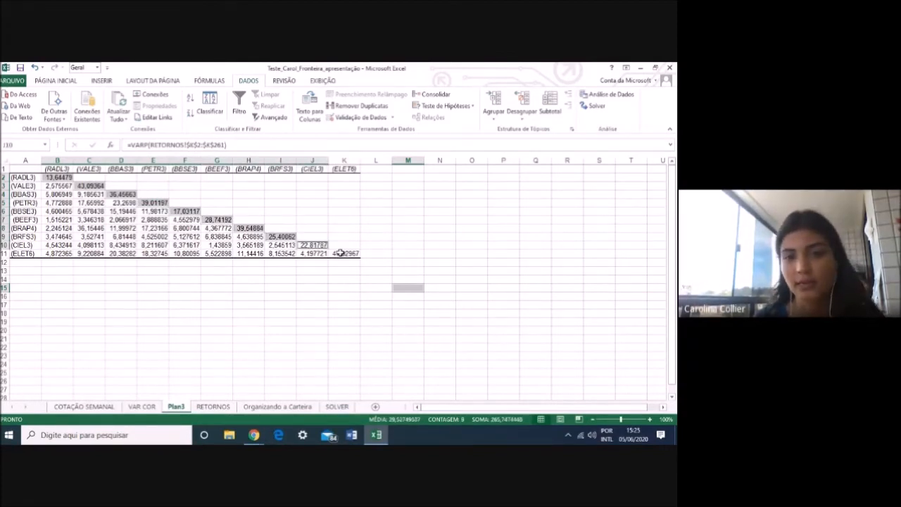
pyautogui.keyDown('ctrl'); pyautogui.click(340, 253); pyautogui.keyUp('ctrl')
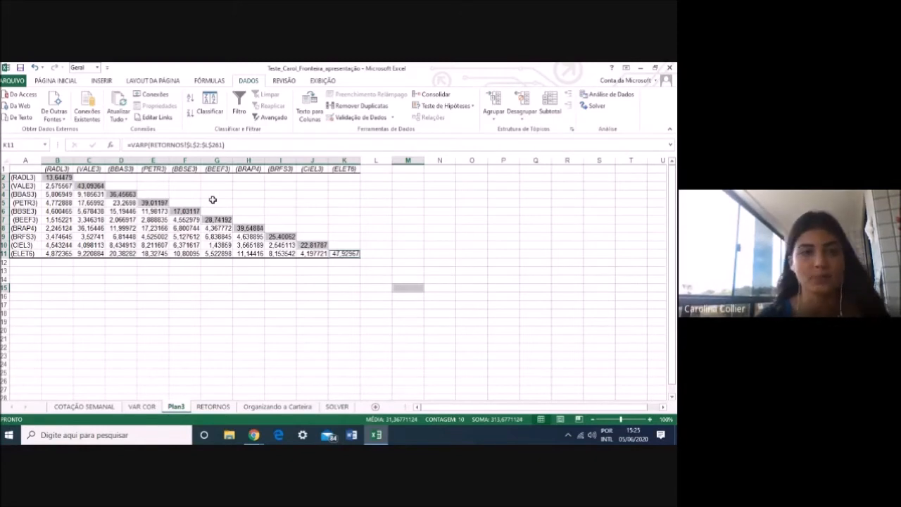
pyautogui.click(60, 81)
pyautogui.click(139, 114)
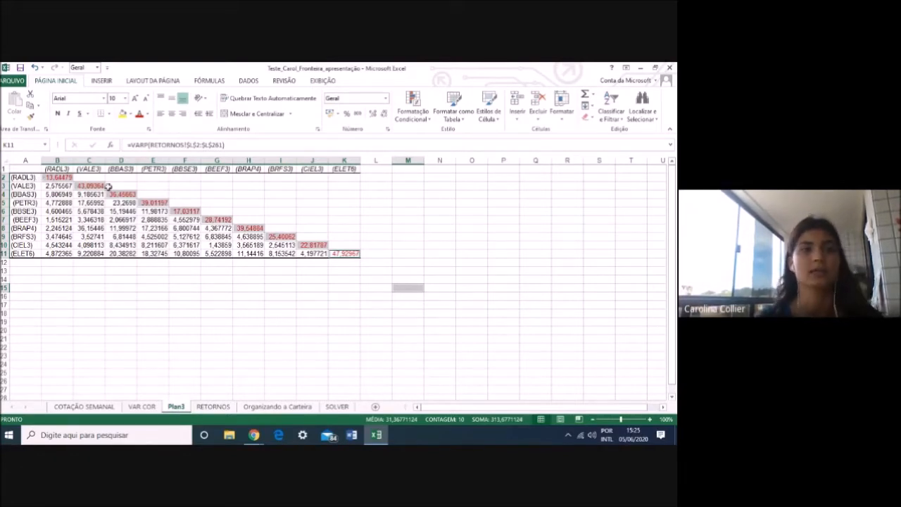
pyautogui.click(216, 236)
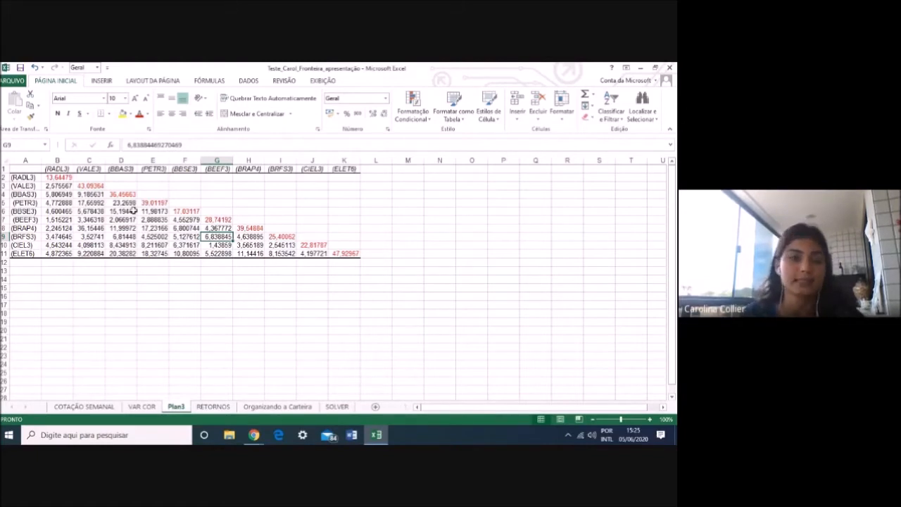
pyautogui.click(95, 177)
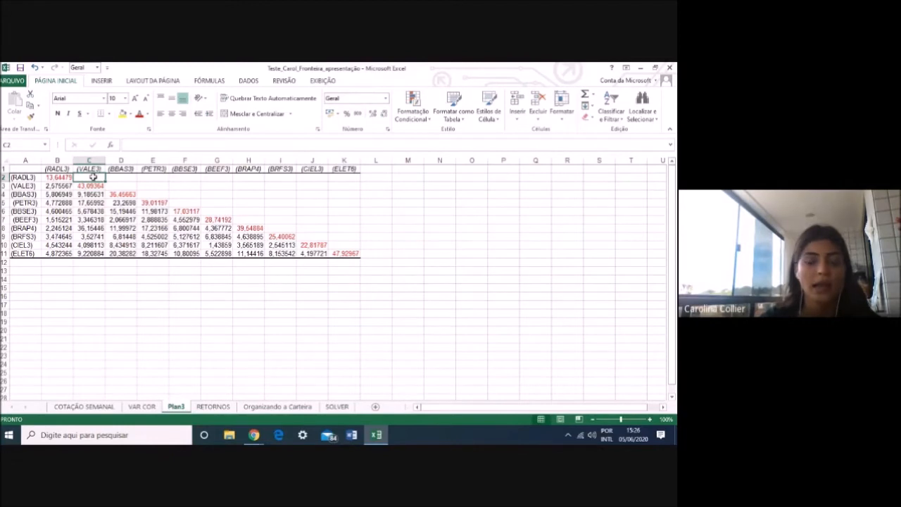
pyautogui.write('=')
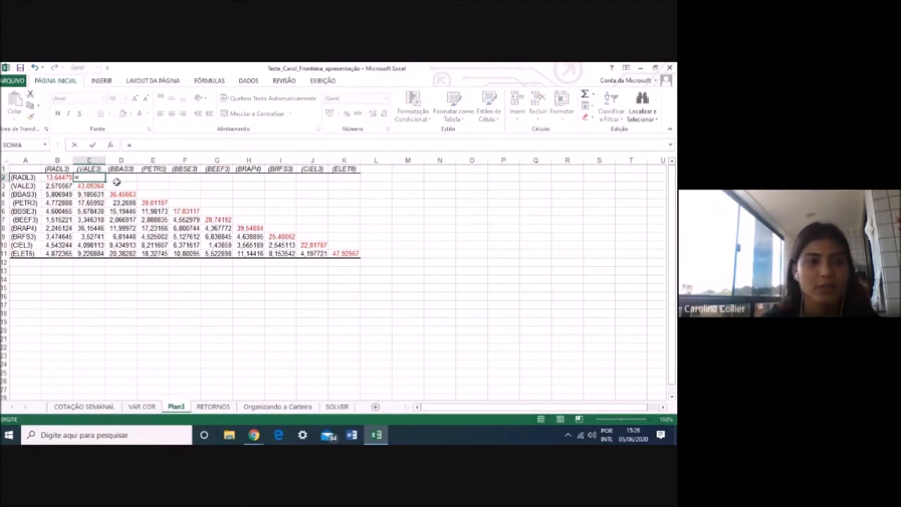
pyautogui.moveTo(64, 186); pyautogui.dragTo(68, 249)
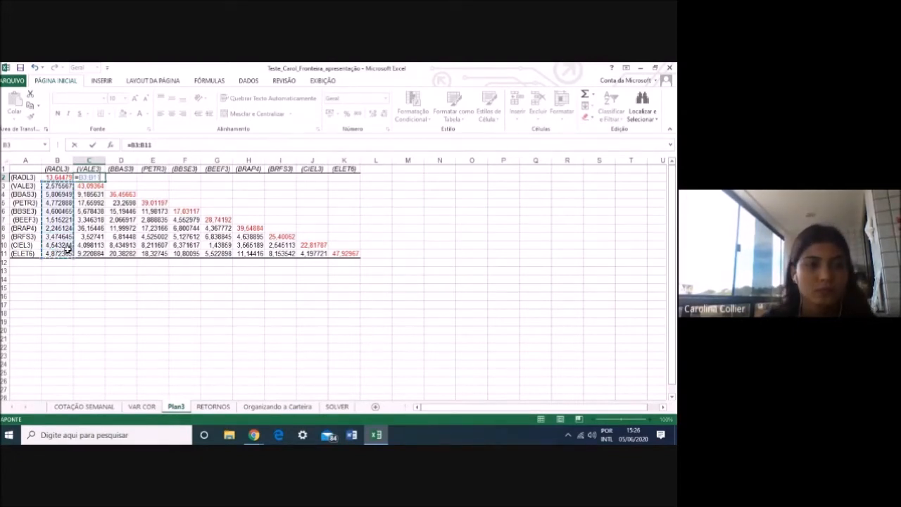
pyautogui.click(59, 219)
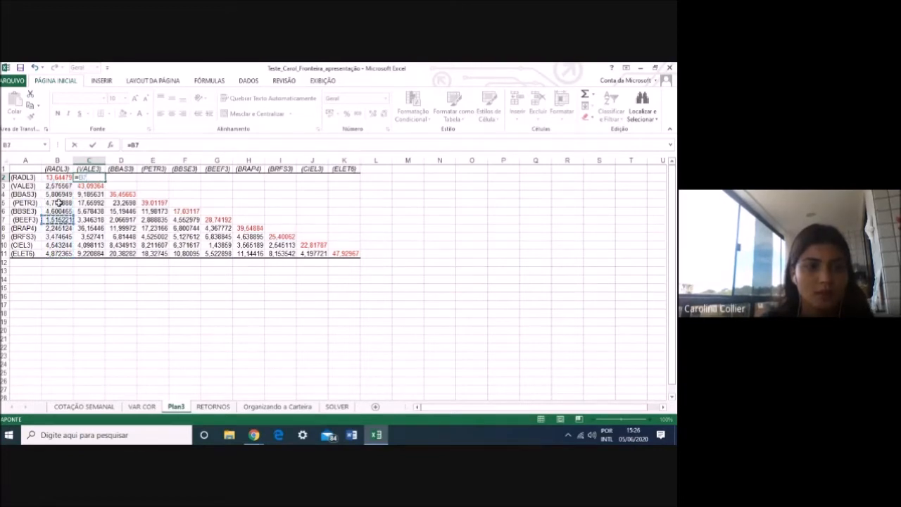
pyautogui.moveTo(59, 186); pyautogui.dragTo(65, 252)
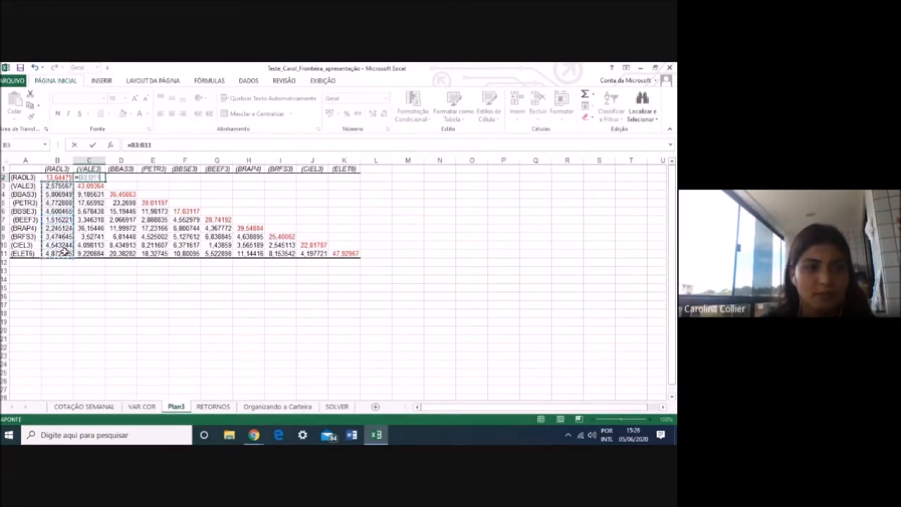
pyautogui.hotkey('ctrl', 'c')
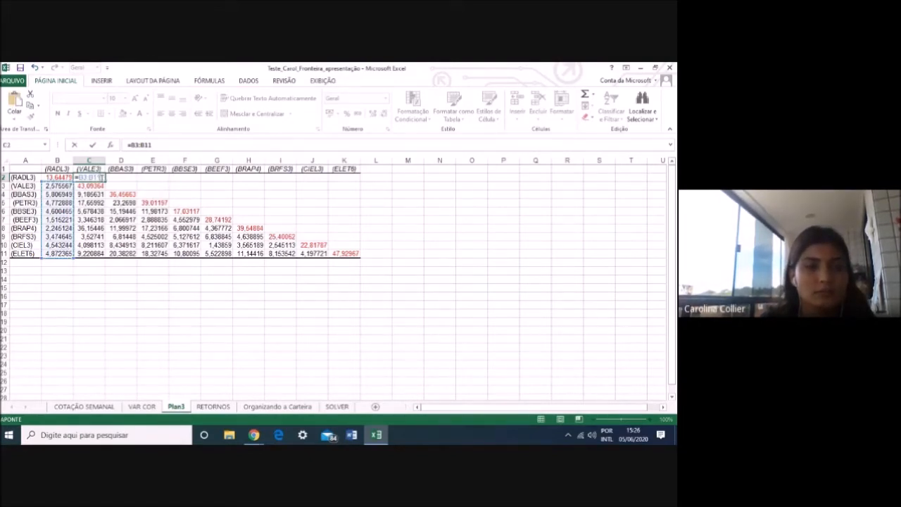
pyautogui.press('Escape')
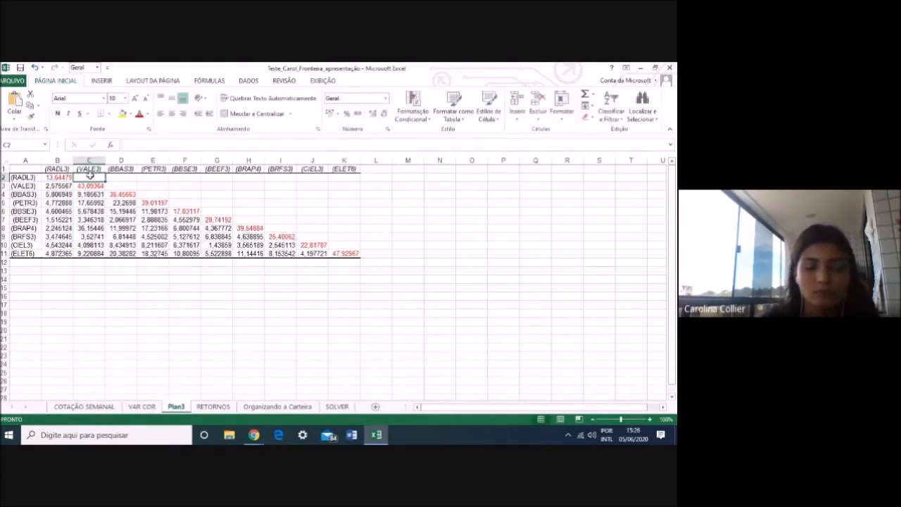
# Try to fill cell C2 with a direct reference to B3:B11, and clear the cell
pyautogui.write('=')
pyautogui.moveTo(63, 185); pyautogui.dragTo(65, 253)
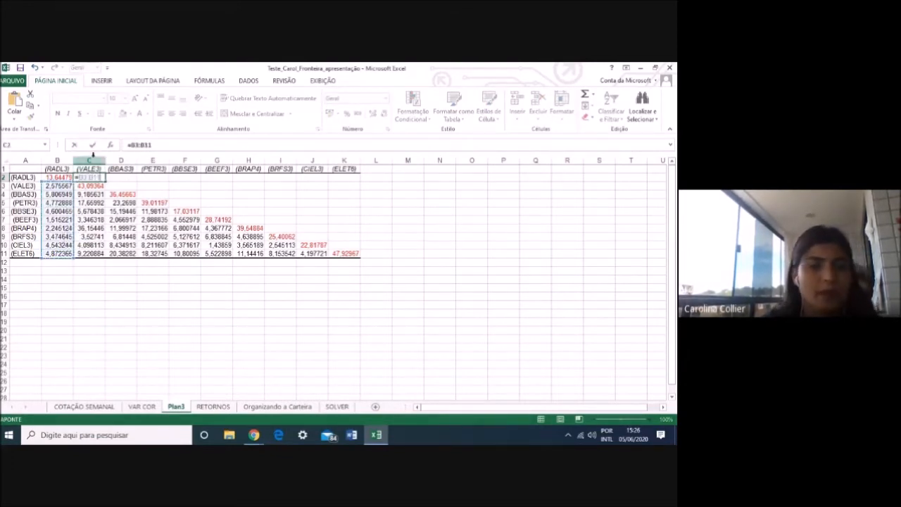
pyautogui.rightClick(103, 179)
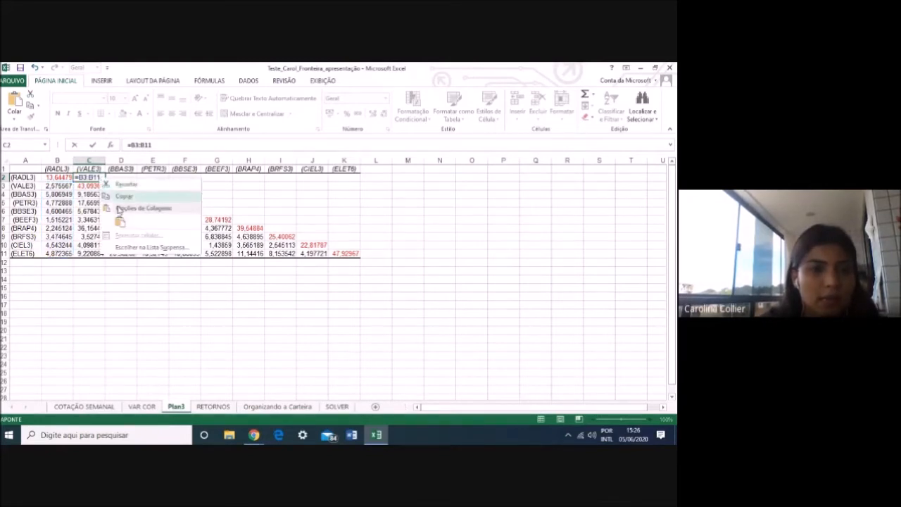
pyautogui.press('Escape')
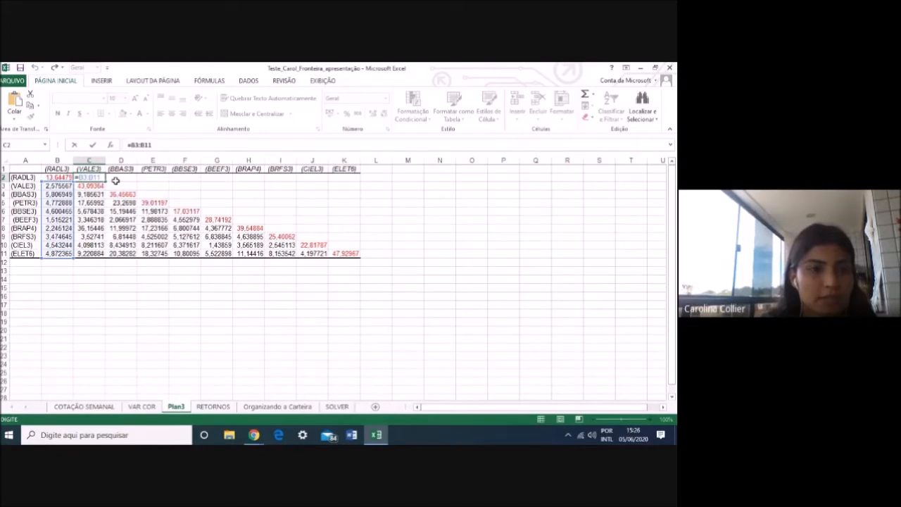
pyautogui.press('Return')
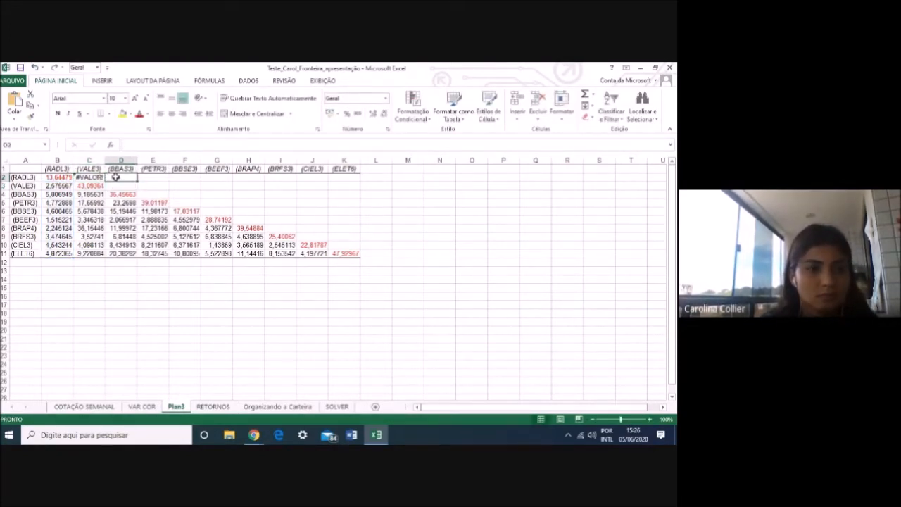
pyautogui.press('Delete')
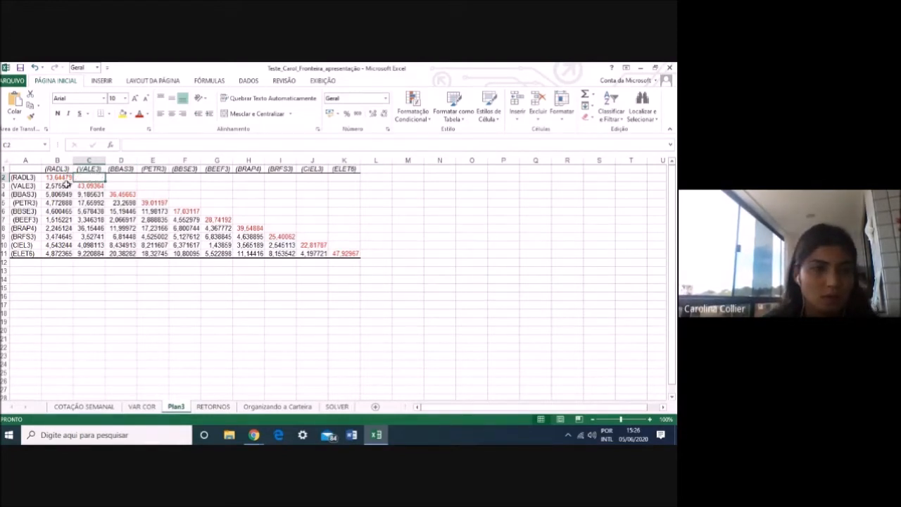
# Copy the RADL3 covariances in B3:B11 and paste them transposed into row 2, starting at cell C2
pyautogui.moveTo(65, 186); pyautogui.dragTo(64, 253)
pyautogui.hotkey('ctrl', 'c')
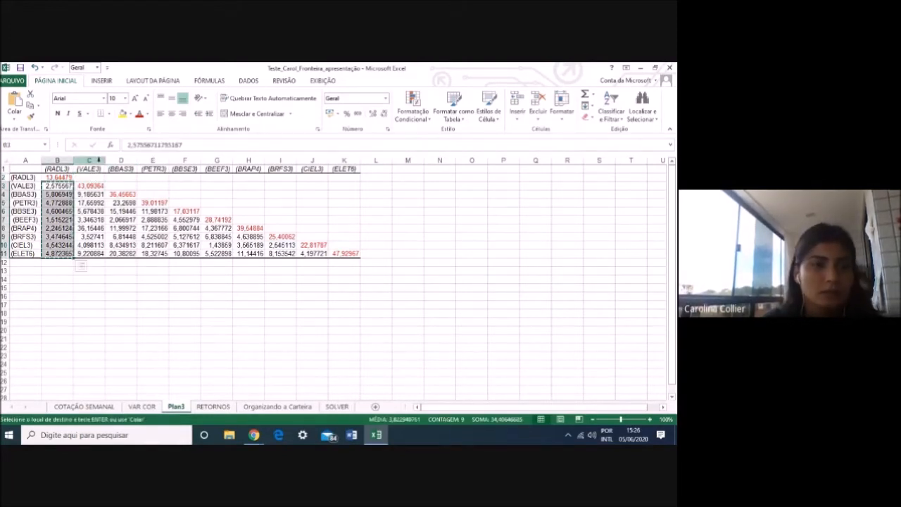
pyautogui.rightClick(99, 177)
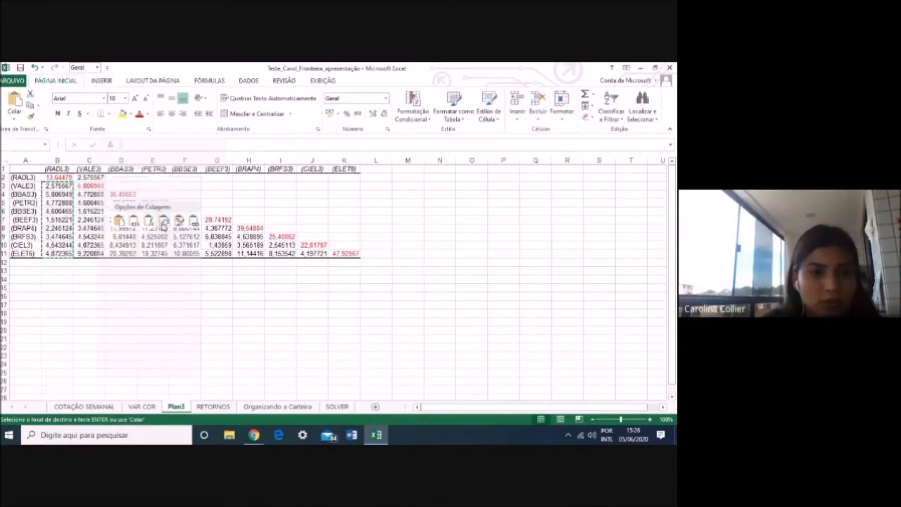
pyautogui.click(163, 220)
pyautogui.click(254, 226)
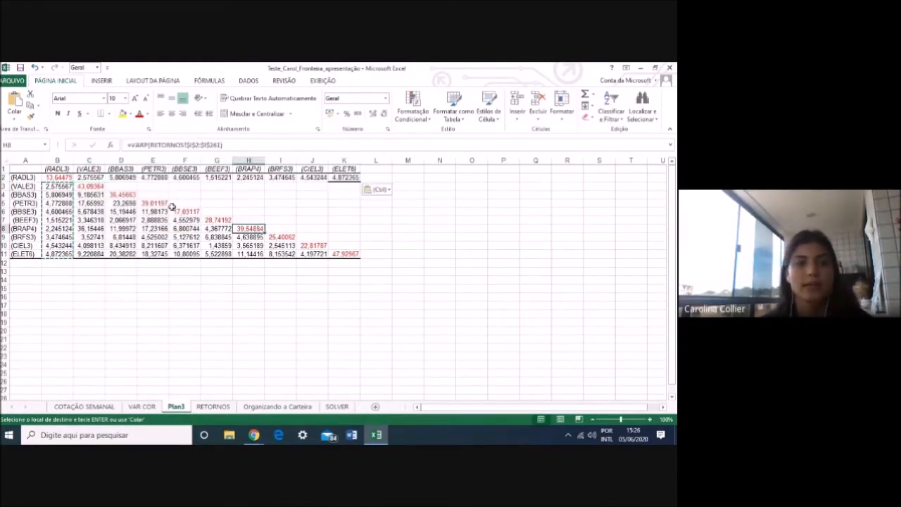
# Try the formula =TRANSPOR(C4:C11) in the single cell D3, and clear the cell
pyautogui.click(124, 185)
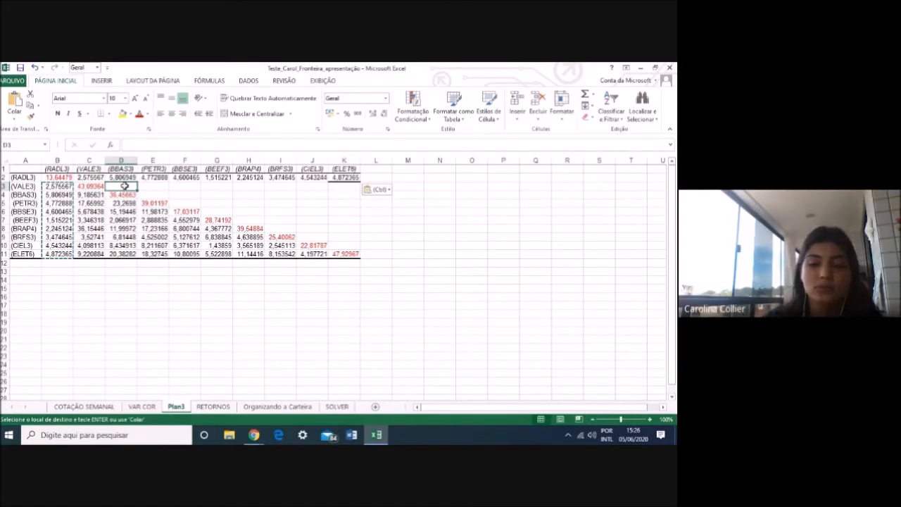
pyautogui.write('=tra')
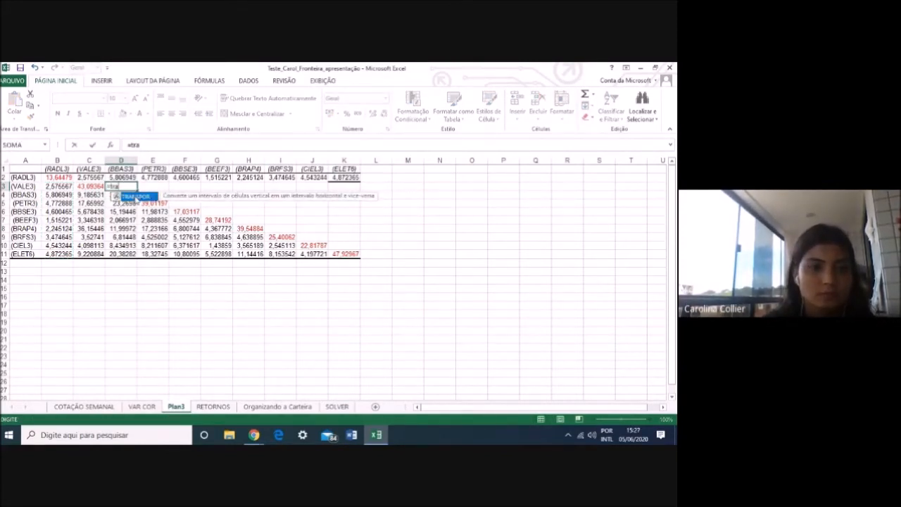
pyautogui.doubleClick(135, 196)
pyautogui.click(86, 196)
pyautogui.moveTo(87, 201); pyautogui.dragTo(88, 249)
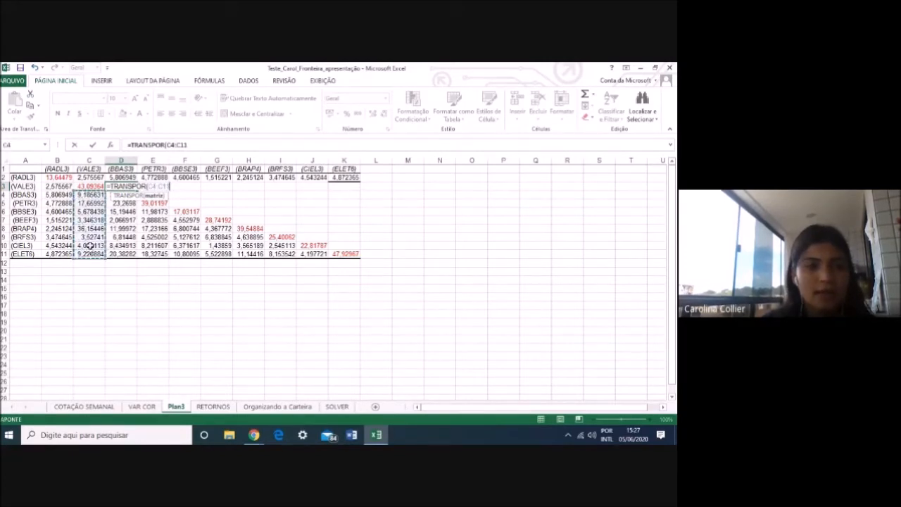
pyautogui.press('Return')
pyautogui.click(131, 184)
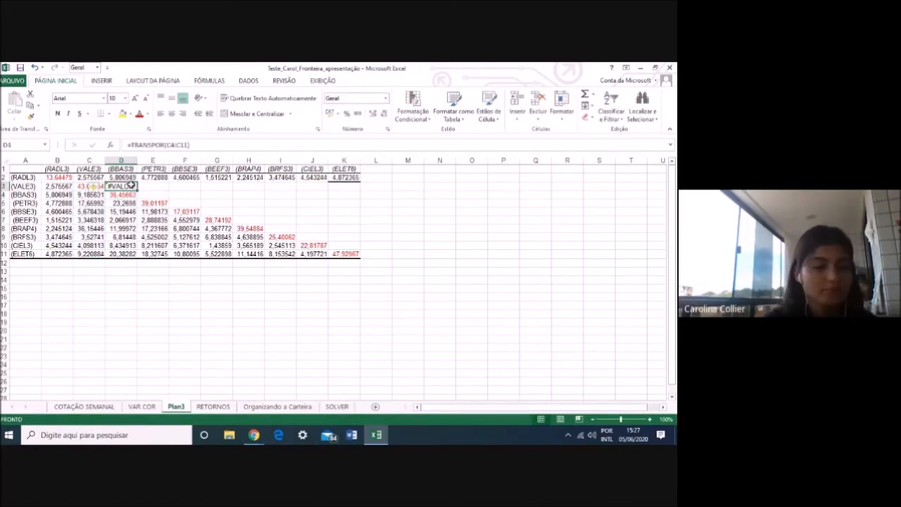
pyautogui.press('Delete')
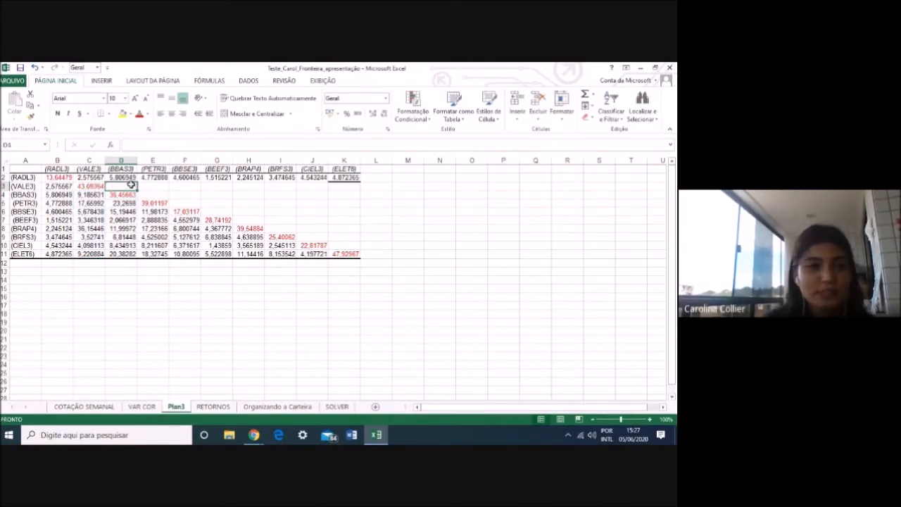
# Fill D3:K3 in the VALE3 row with the array formula =TRANSPOR(C4:C11)
pyautogui.moveTo(131, 184); pyautogui.dragTo(340, 186)
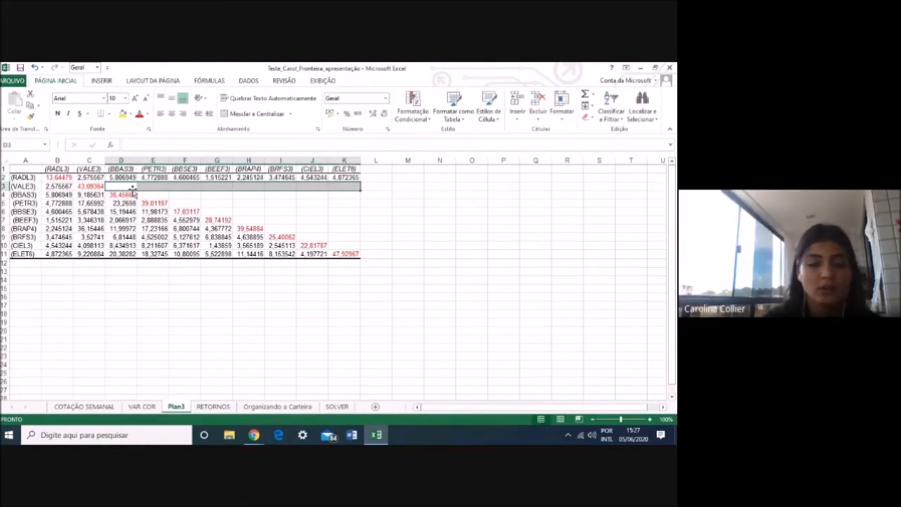
pyautogui.write('=tra')
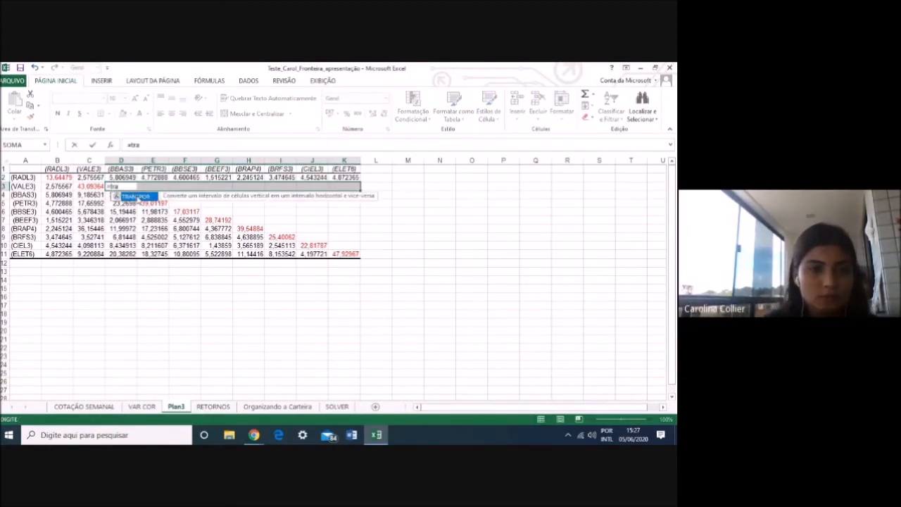
pyautogui.doubleClick(135, 196)
pyautogui.moveTo(89, 195); pyautogui.dragTo(93, 253)
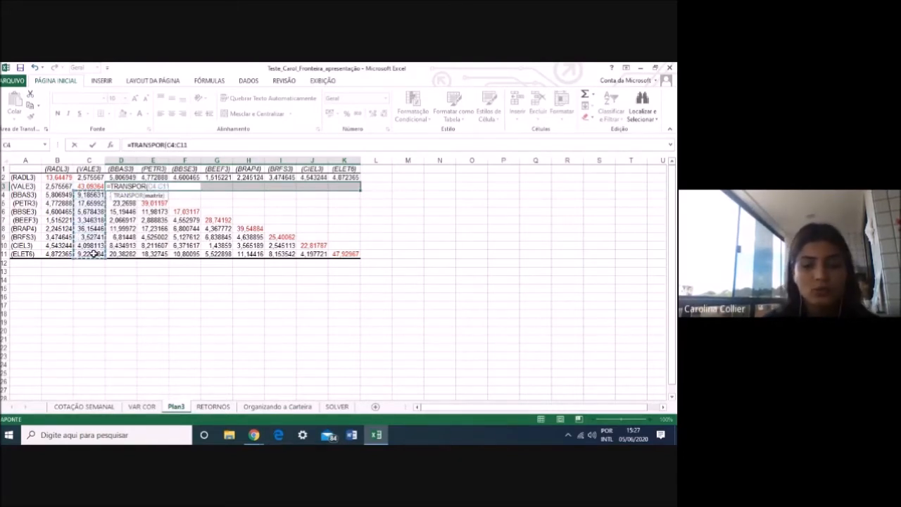
pyautogui.hotkey('ctrl', 'shift', 'Return')
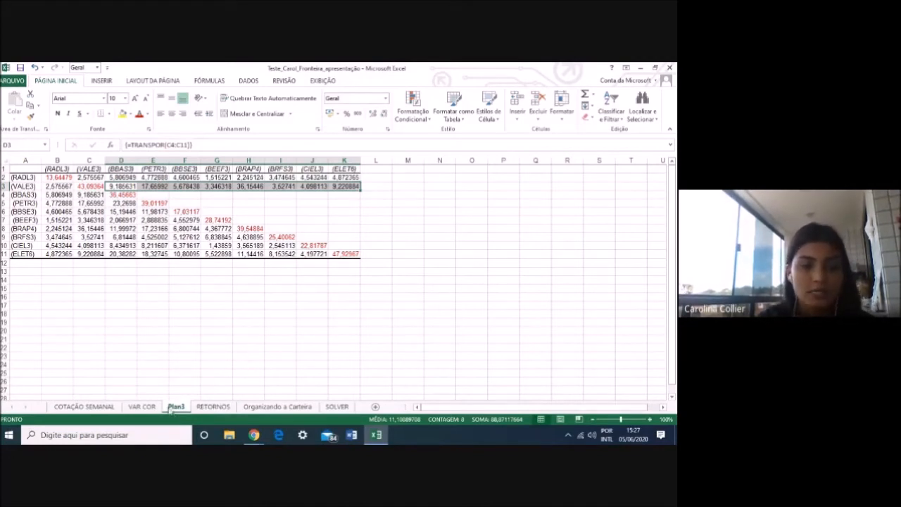
# View the complete covariance matrix on the VAR COR sheet and the assets' ER/DP ratios on Organizando a Carteira
pyautogui.click(143, 407)
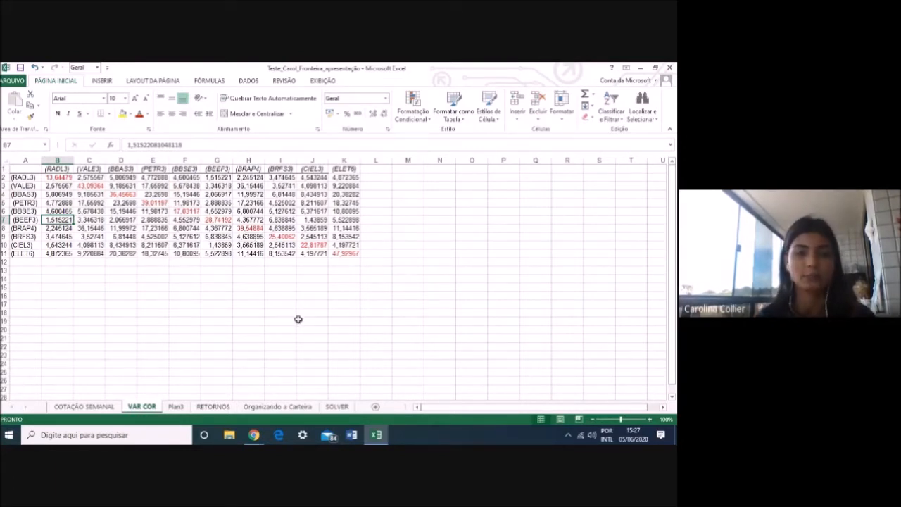
pyautogui.click(282, 407)
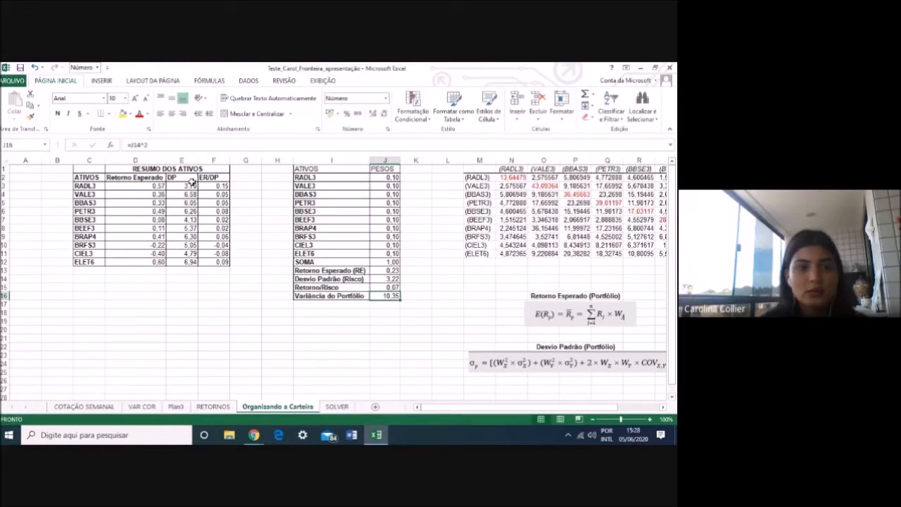
pyautogui.moveTo(213, 178); pyautogui.dragTo(220, 261)
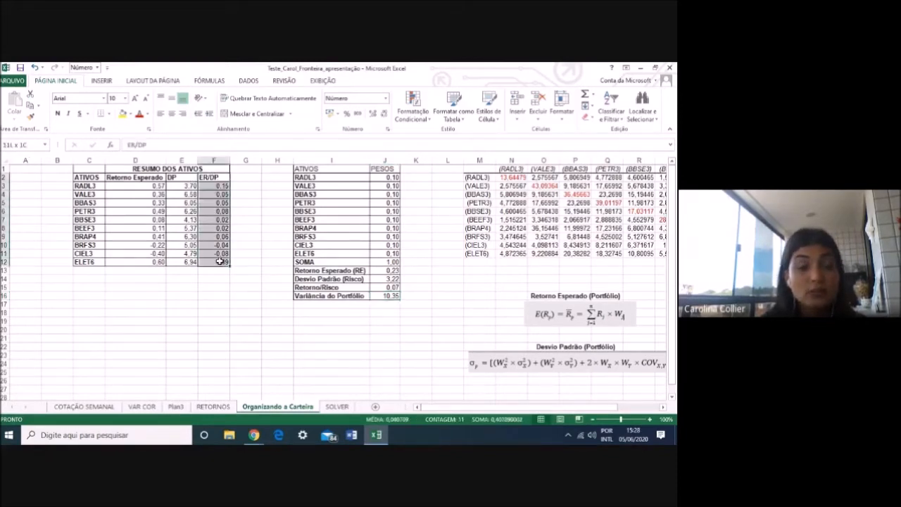
pyautogui.click(235, 296)
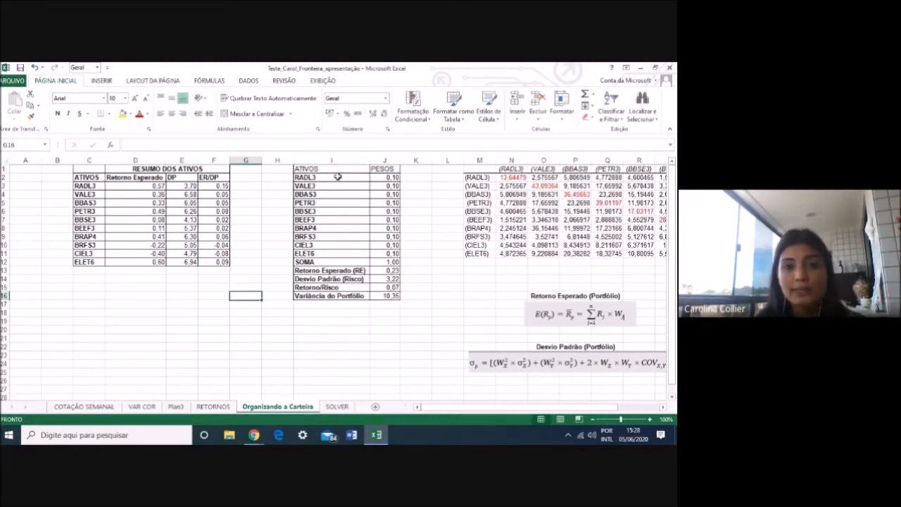
# Examine the portfolio table's assets in I2:I11, their weights in J2:J11 and the SOMA formula in J12
pyautogui.moveTo(338, 178); pyautogui.dragTo(338, 257)
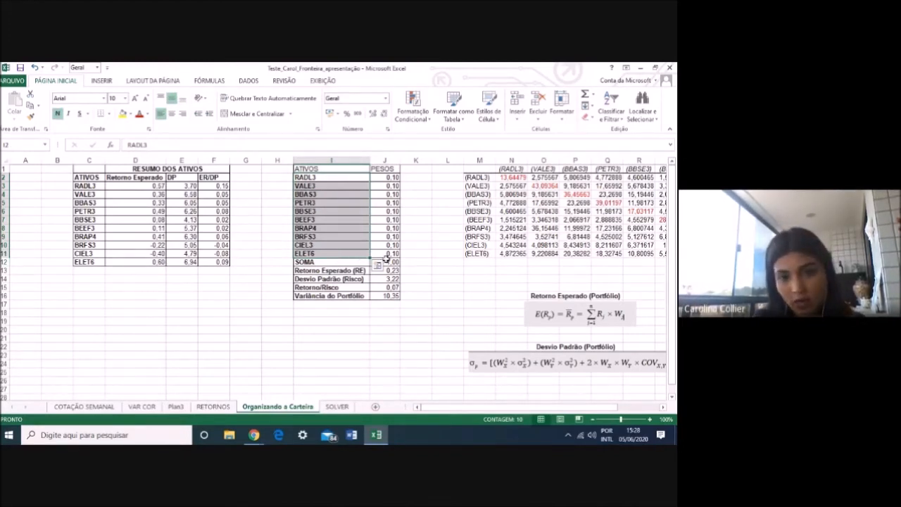
pyautogui.click(389, 262)
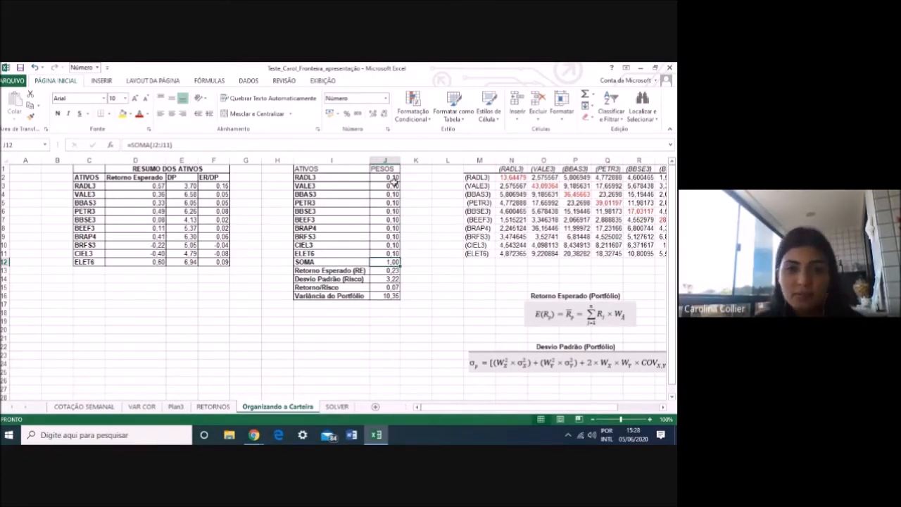
pyautogui.moveTo(392, 178); pyautogui.dragTo(397, 255)
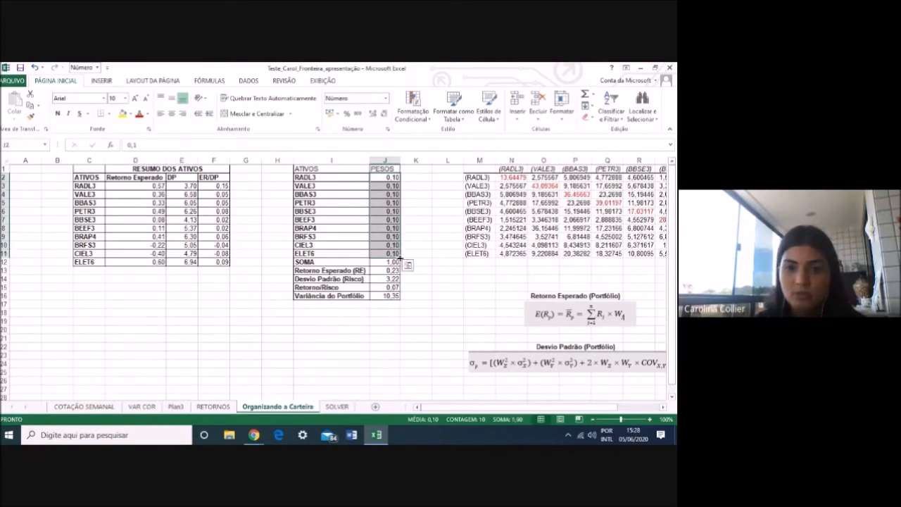
pyautogui.click(416, 261)
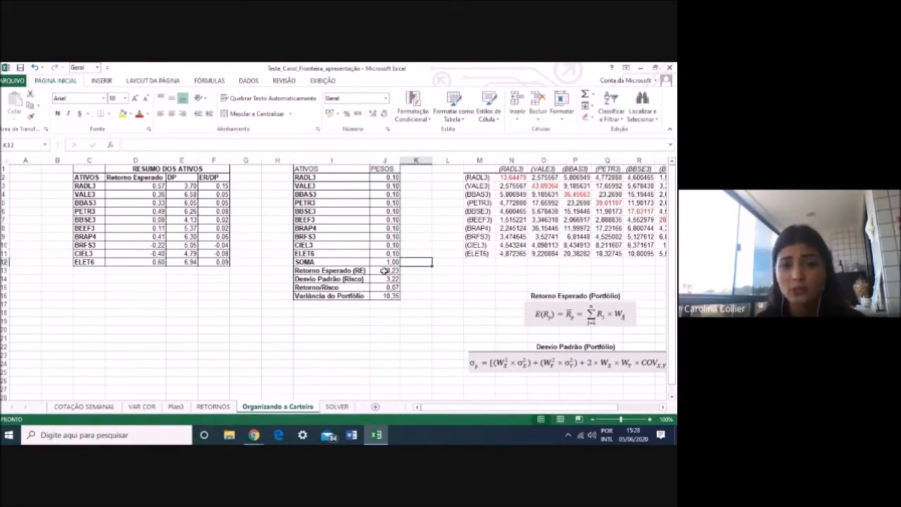
# Examine the portfolio's expected return formula in J13 and the weight and return ranges it refers to
pyautogui.click(384, 271)
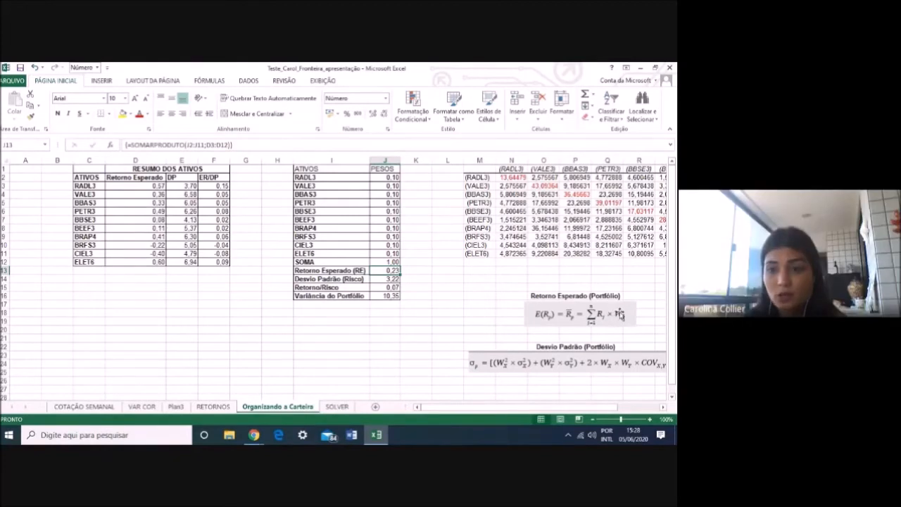
pyautogui.doubleClick(385, 270)
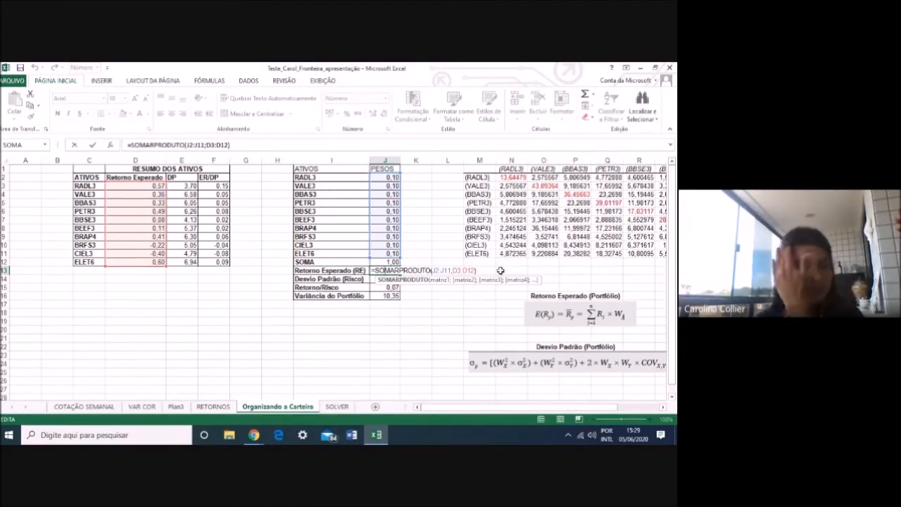
pyautogui.hotkey('ctrl', 'shift', 'Return')
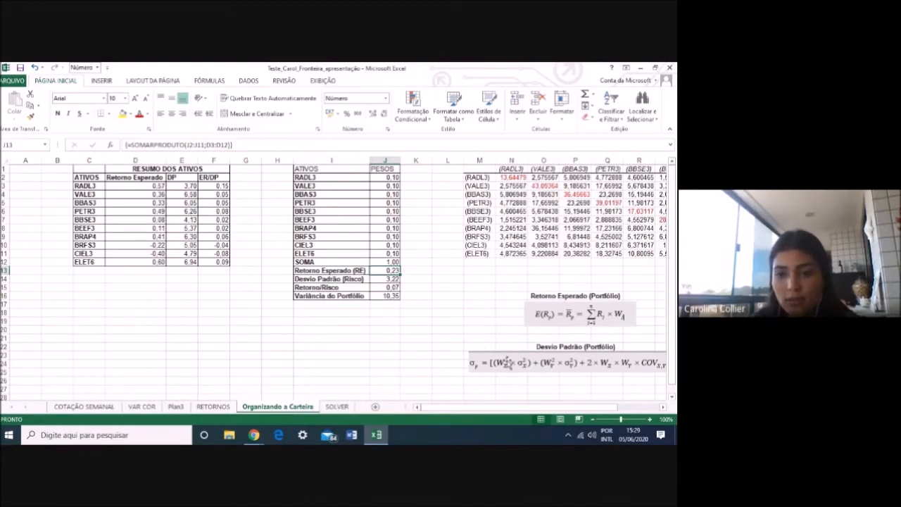
# Examine the portfolio's standard deviation formula in J14, which combines the weights with the covariance matrix
pyautogui.moveTo(547, 409); pyautogui.dragTo(569, 411)
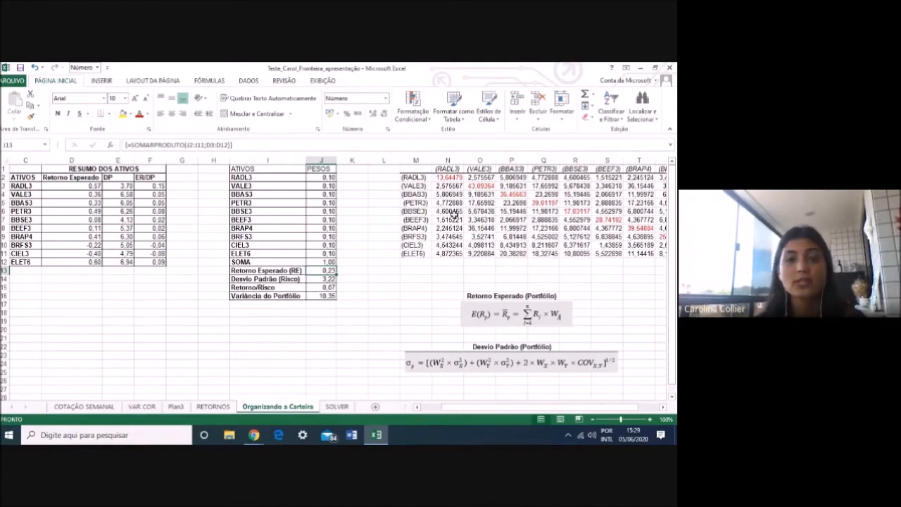
pyautogui.doubleClick(329, 279)
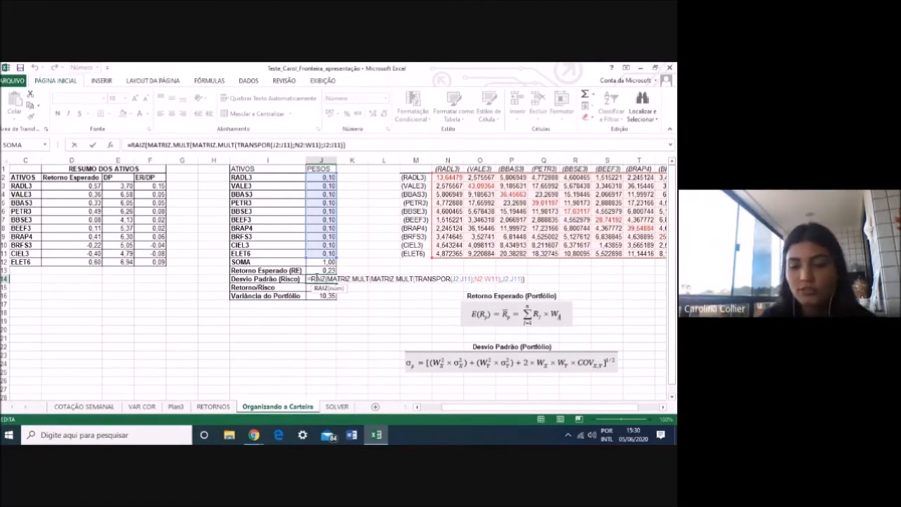
pyautogui.hotkey('ctrl', 'shift', 'Return')
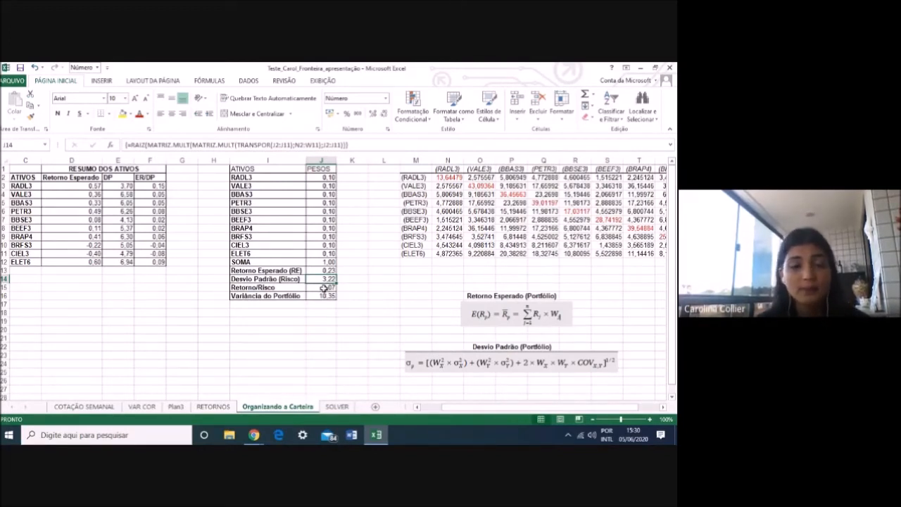
# Show the Retorno/Risco ratio in J15 as =J13/J14, and examine the portfolio variance formula in J16
pyautogui.click(323, 287)
pyautogui.write('=')
pyautogui.click(320, 270)
pyautogui.write('/')
pyautogui.click(320, 278)
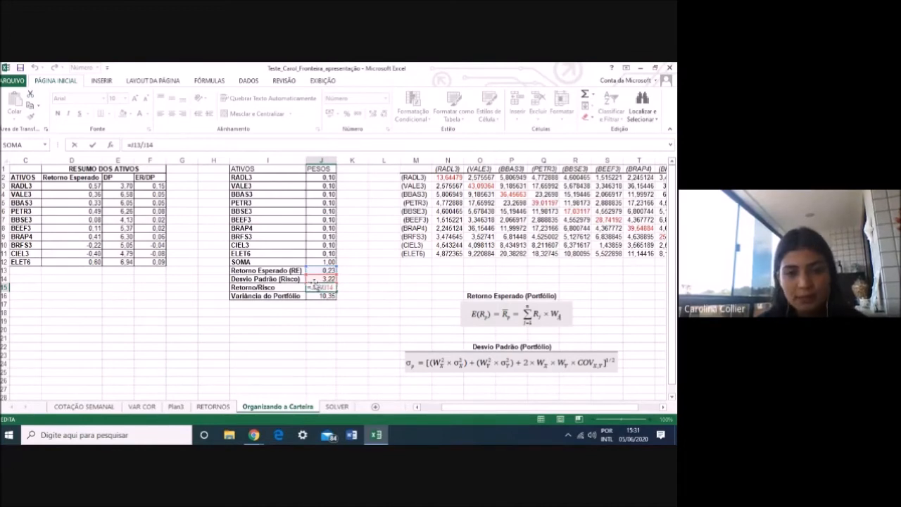
pyautogui.click(320, 295)
pyautogui.press('Escape')
pyautogui.doubleClick(323, 296)
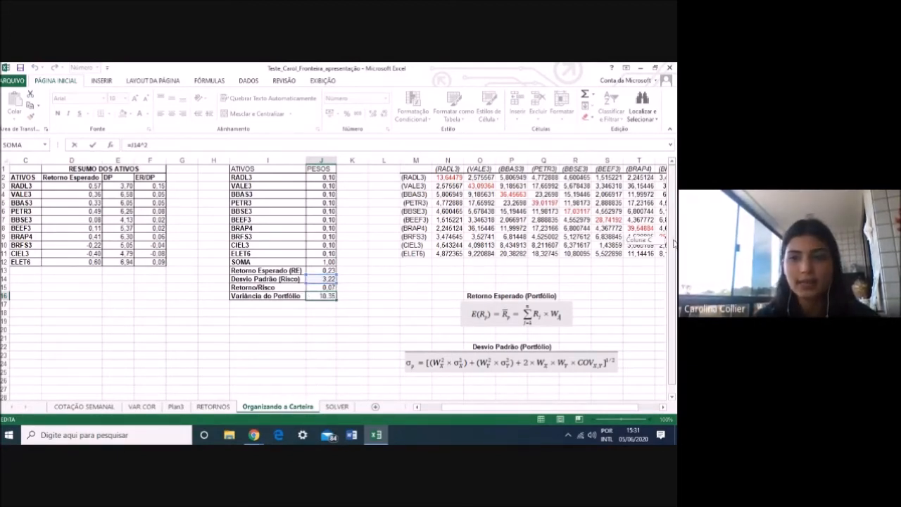
pyautogui.press('Return')
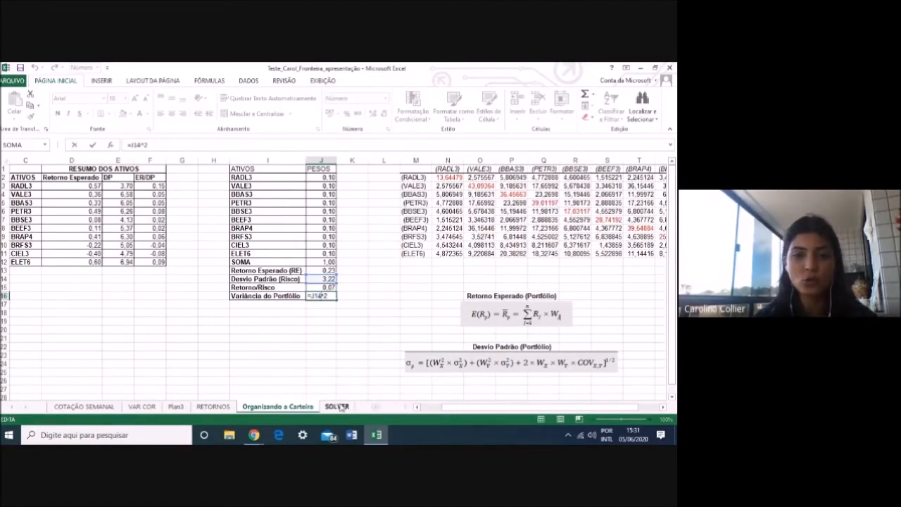
# Open the Solver parameters on the SOLVER sheet and place the dialog so that the portfolio weights table is uncovered
pyautogui.click(337, 407)
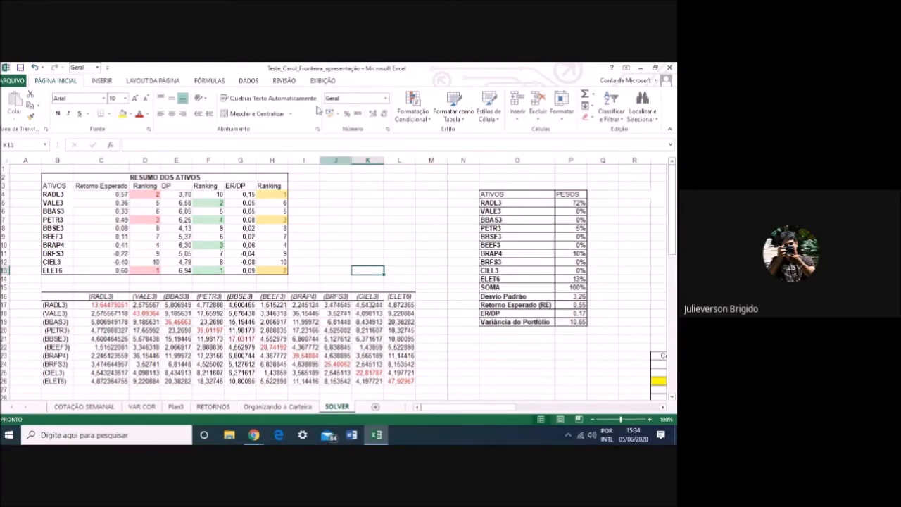
pyautogui.click(240, 83)
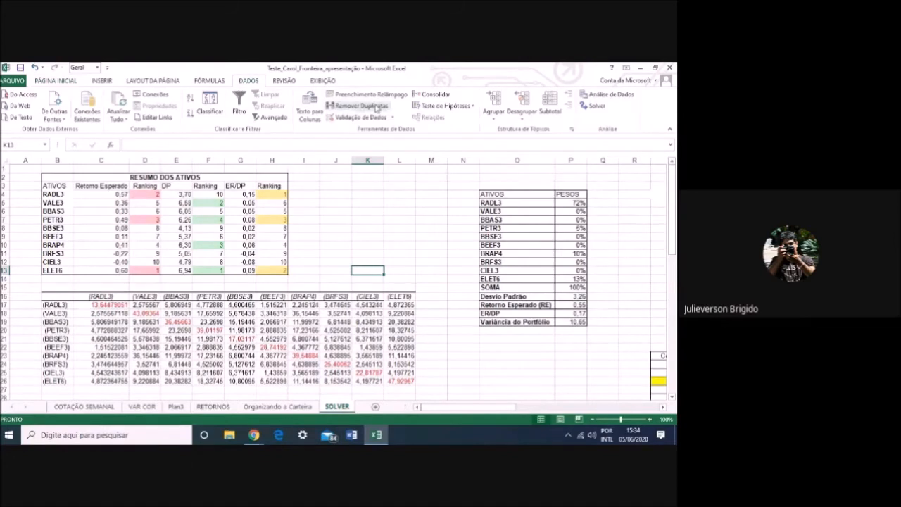
pyautogui.click(596, 105)
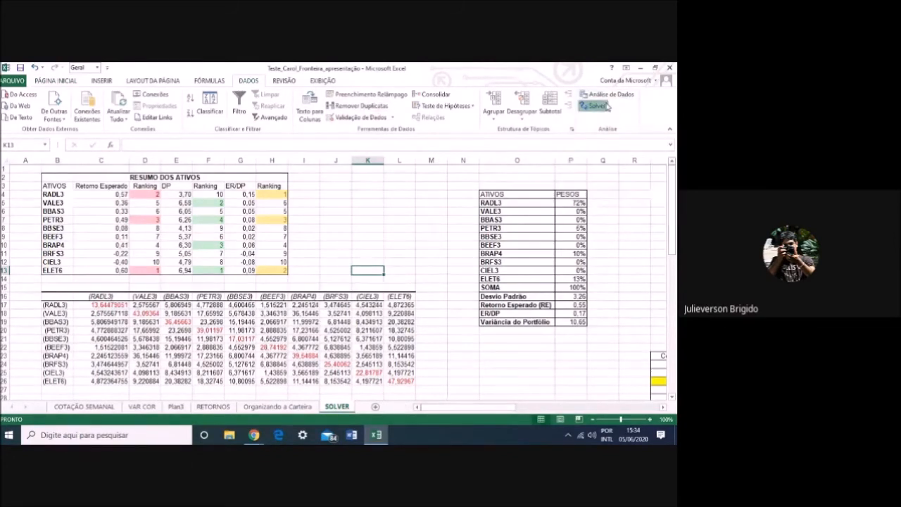
pyautogui.click(597, 106)
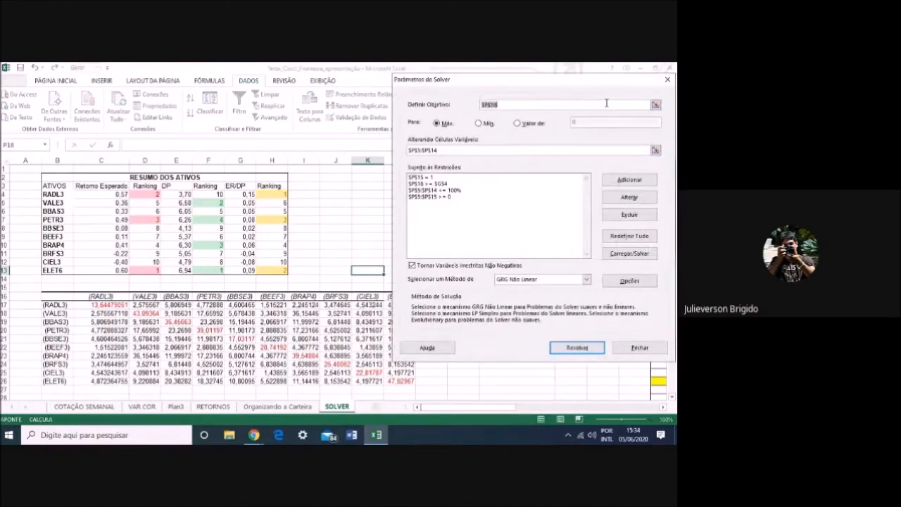
pyautogui.moveTo(554, 83); pyautogui.dragTo(221, 120)
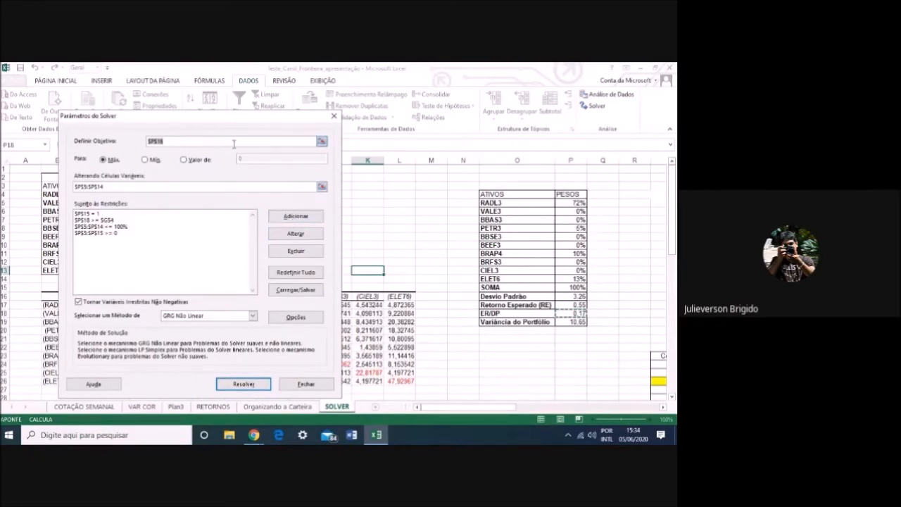
pyautogui.moveTo(275, 119); pyautogui.dragTo(238, 123)
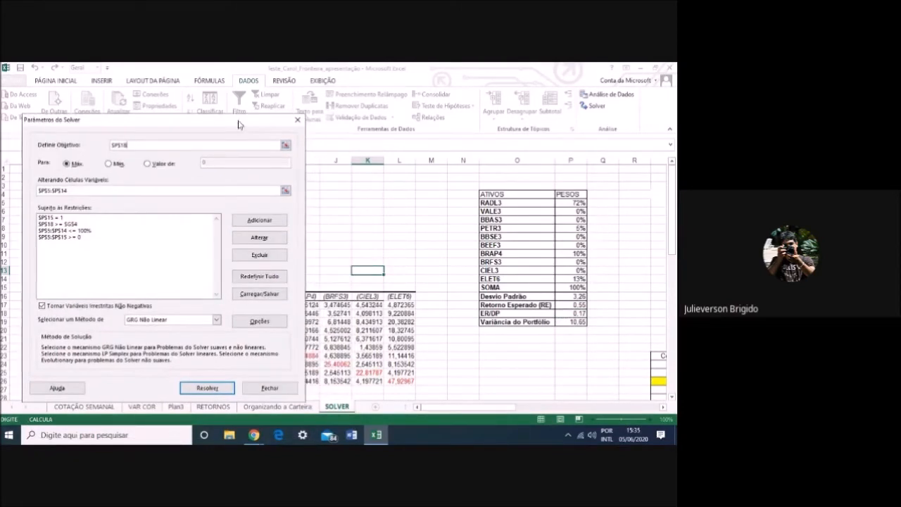
# Replace Solver's objective reference, trying cells K6, P15 and P17 before choosing the portfolio's ER/DP cell P18
pyautogui.click(579, 312)
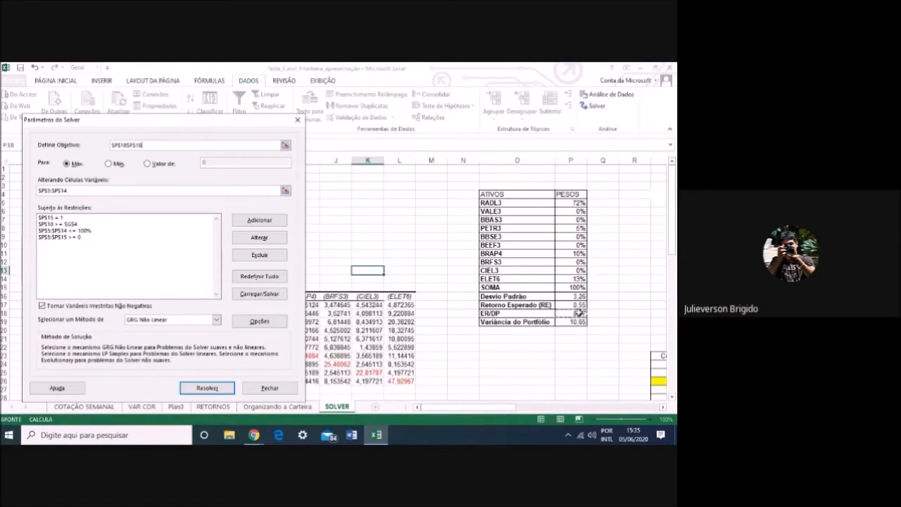
pyautogui.press('BackSpace')
pyautogui.press('BackSpace')
pyautogui.press('BackSpace')
pyautogui.press('BackSpace')
pyautogui.press('BackSpace')
pyautogui.click(370, 213)
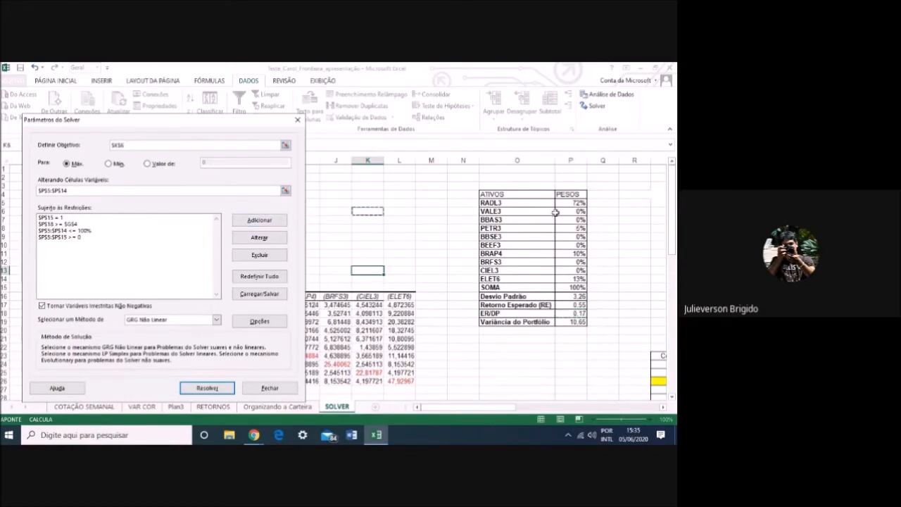
pyautogui.click(576, 287)
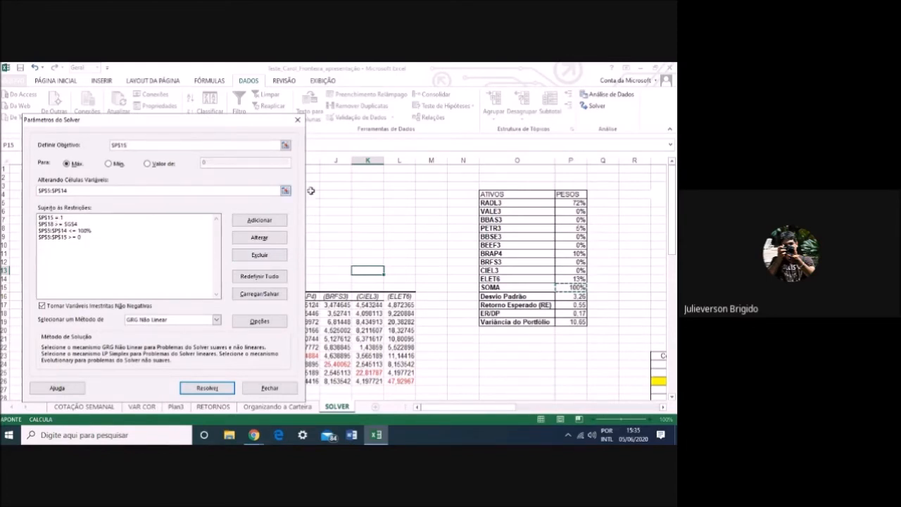
pyautogui.click(570, 305)
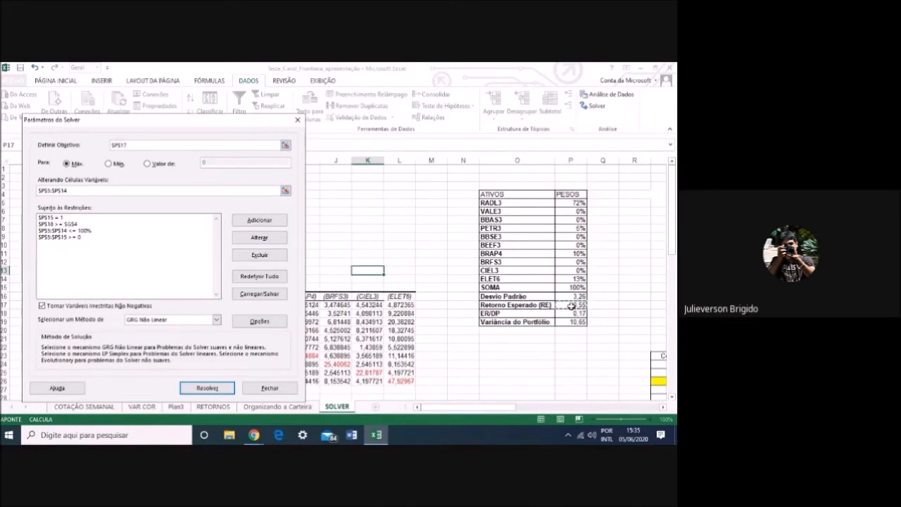
pyautogui.click(573, 313)
# Uncover the asset summary and set Solver's objective to RADL3's ER/DP cell G4, then uncover the weights table again
pyautogui.moveTo(215, 122); pyautogui.dragTo(359, 134)
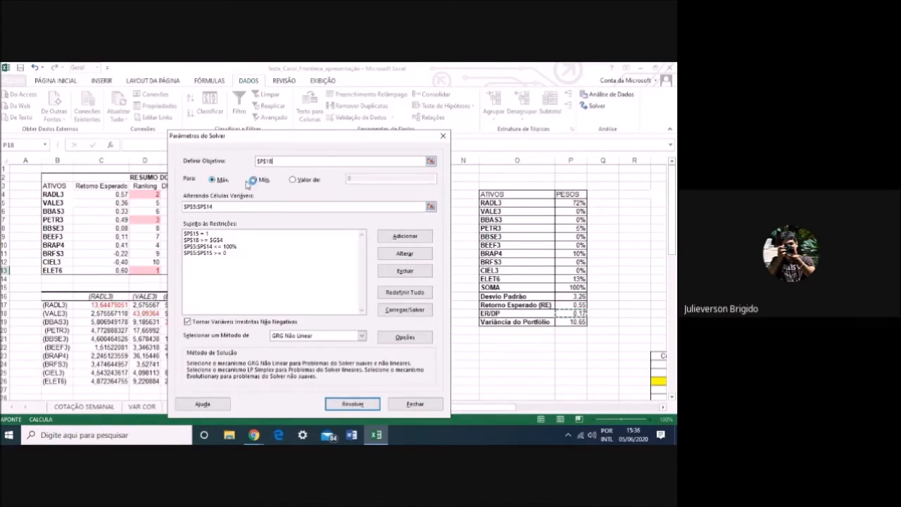
pyautogui.moveTo(255, 139); pyautogui.dragTo(345, 153)
pyautogui.moveTo(399, 147); pyautogui.dragTo(409, 144)
pyautogui.click(247, 219)
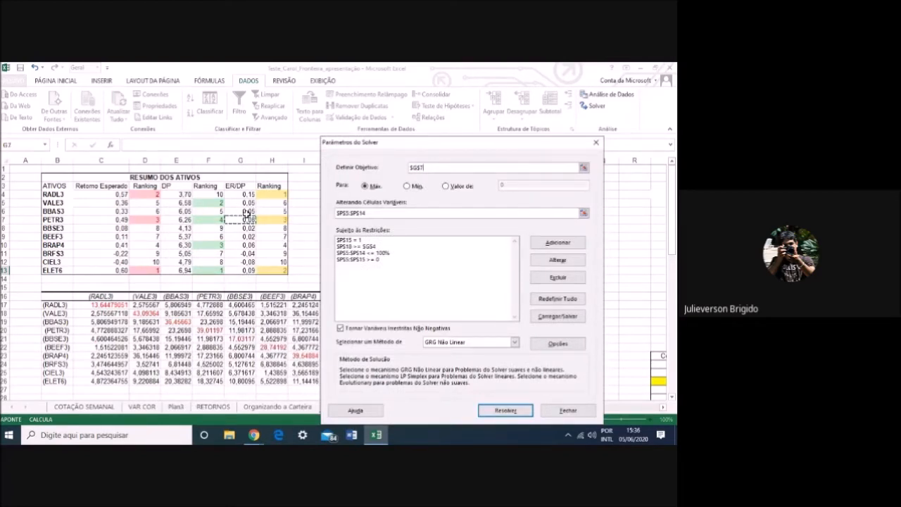
pyautogui.click(248, 195)
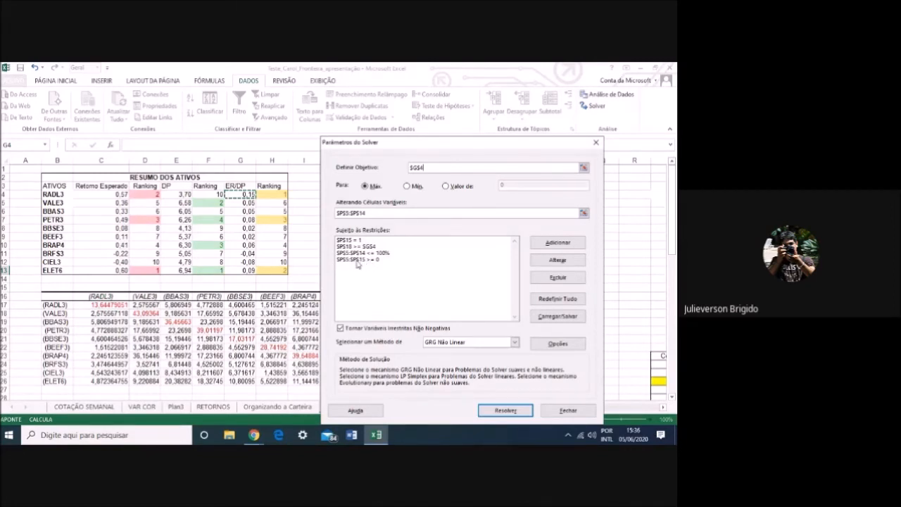
pyautogui.moveTo(386, 146); pyautogui.dragTo(133, 114)
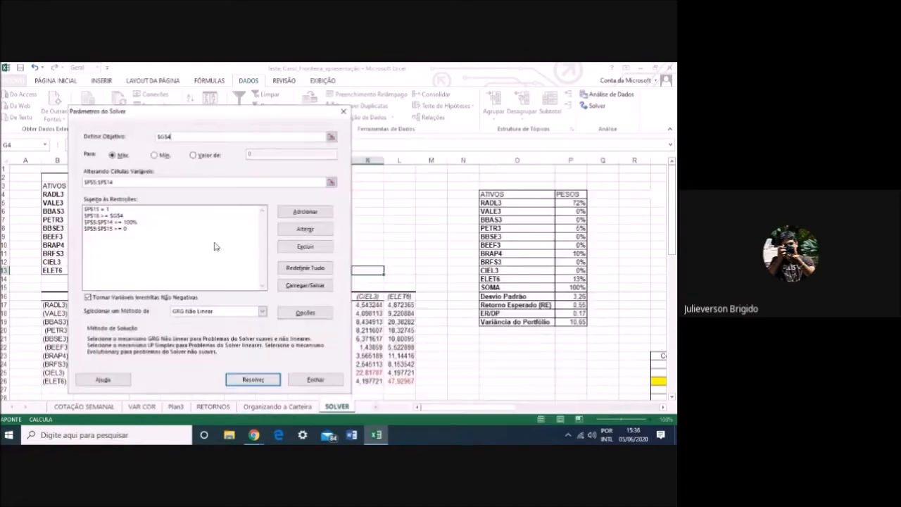
# Run Solver, keep its solution, and highlight the portfolio weights in P5:P14
pyautogui.click(260, 377)
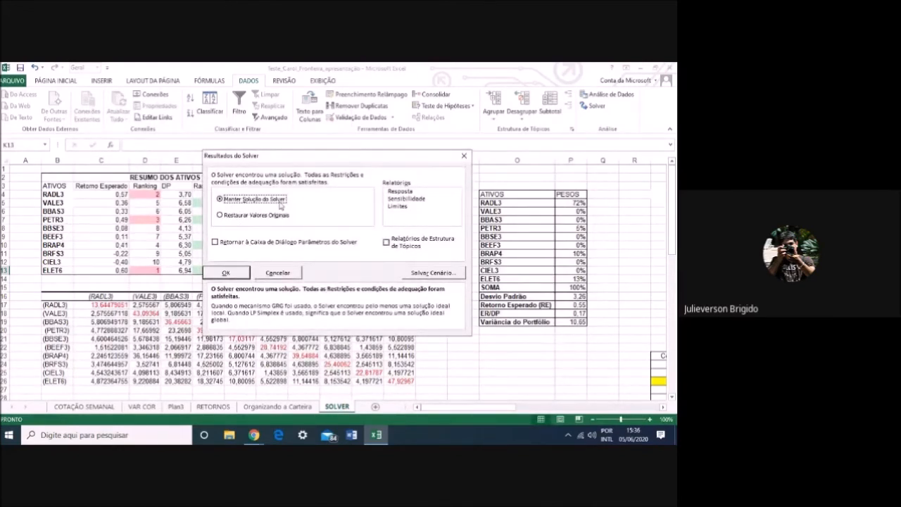
pyautogui.click(237, 273)
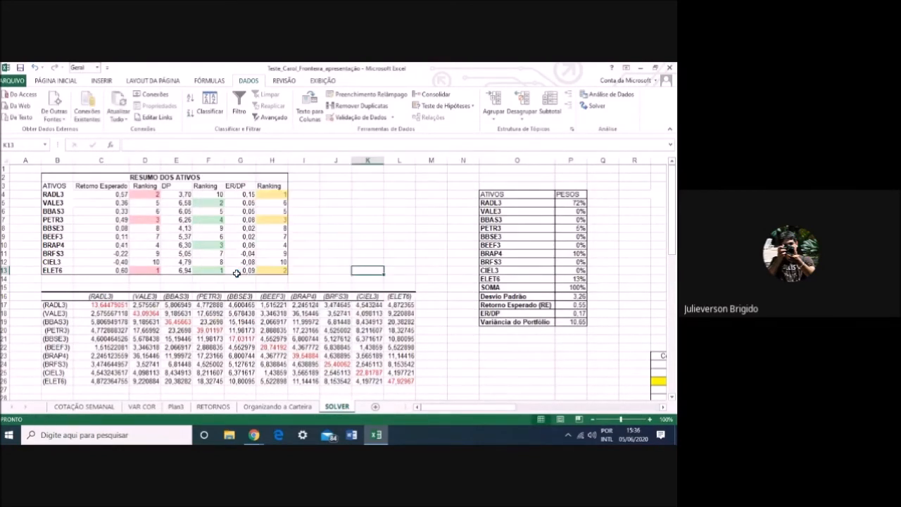
pyautogui.moveTo(440, 407); pyautogui.dragTo(487, 416)
pyautogui.moveTo(176, 203); pyautogui.dragTo(175, 276)
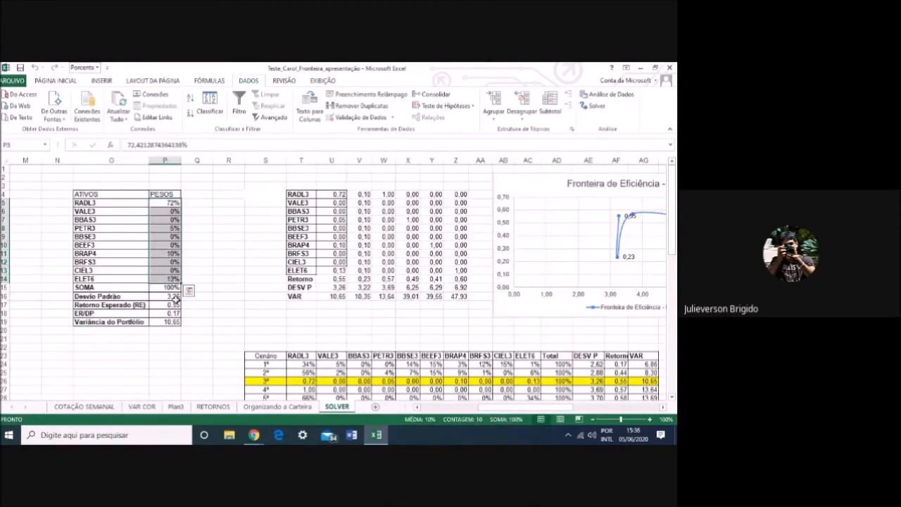
# Examine the formulas for expected return in P17 and ER/DP in P18, then compare the weights with the scenario table
pyautogui.click(173, 304)
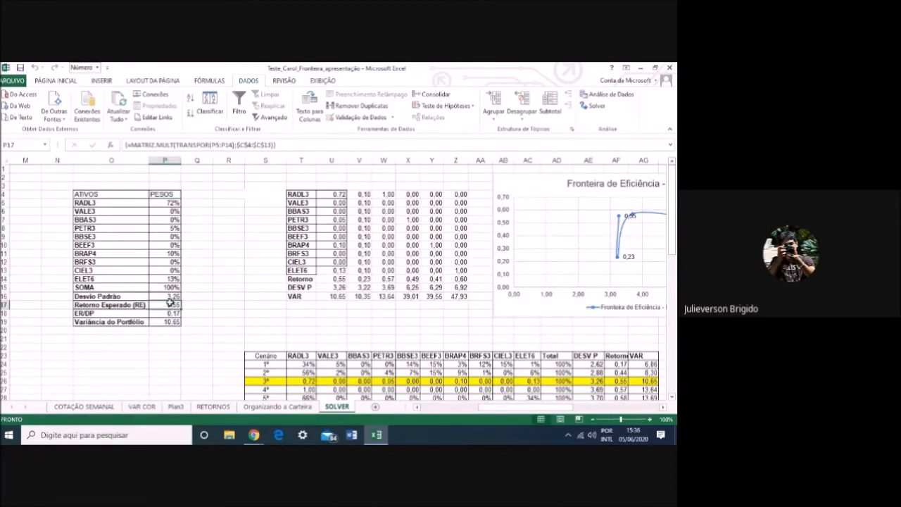
pyautogui.click(169, 313)
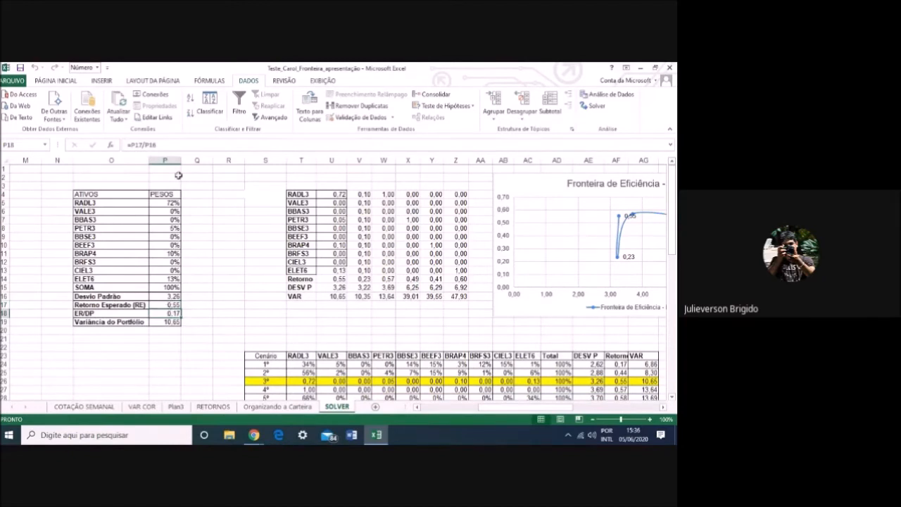
pyautogui.moveTo(175, 202); pyautogui.dragTo(174, 278)
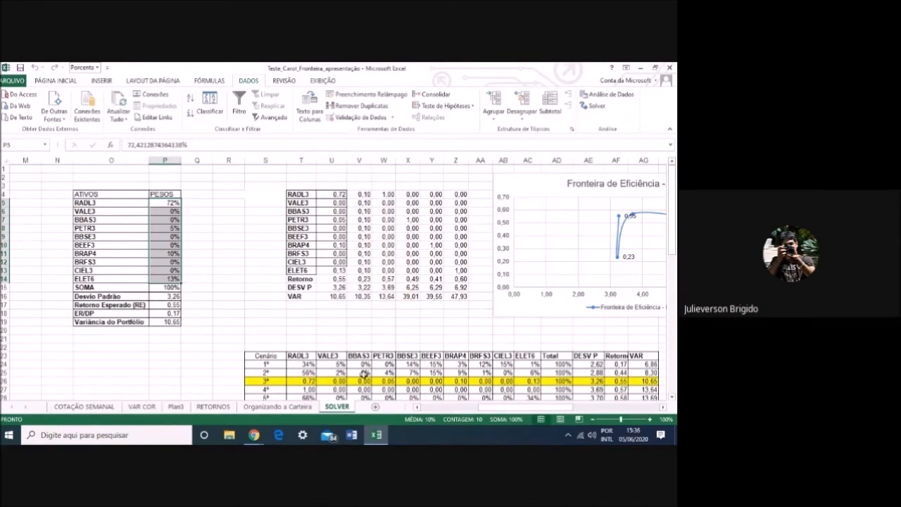
pyautogui.moveTo(486, 409); pyautogui.dragTo(495, 408)
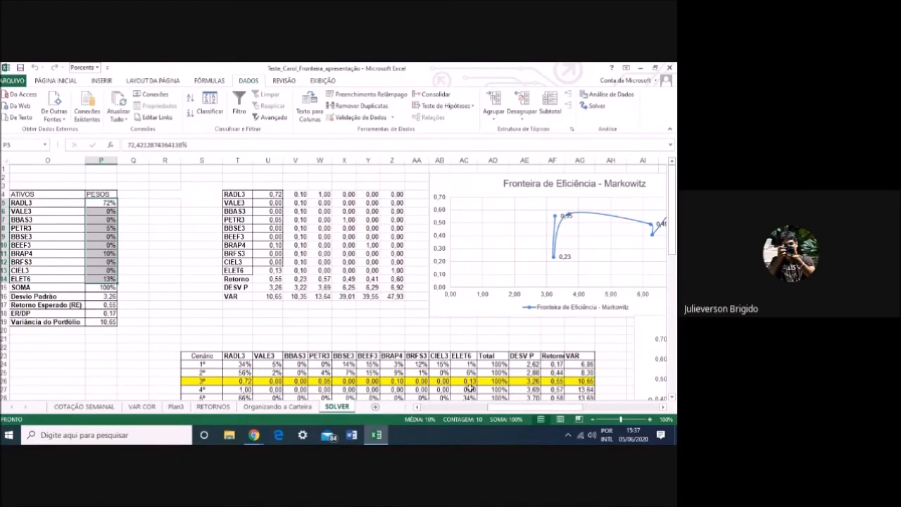
pyautogui.moveTo(495, 412); pyautogui.dragTo(451, 418)
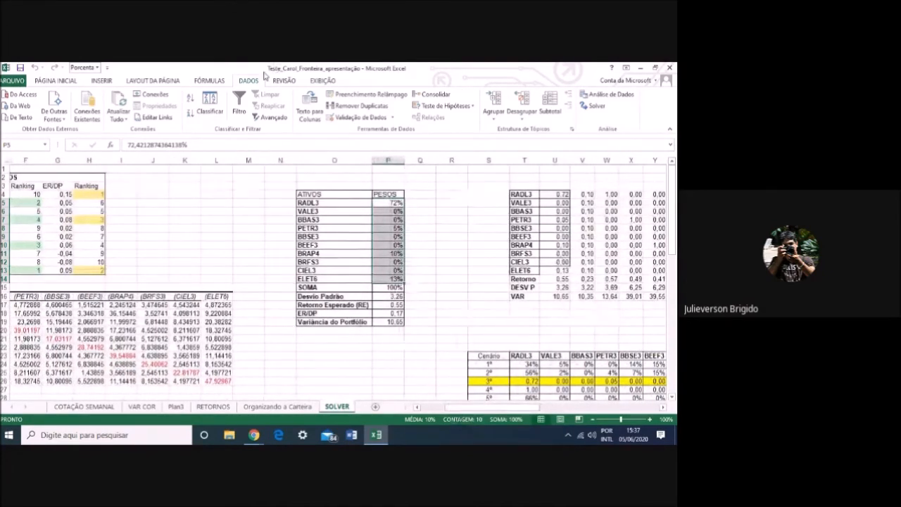
# Reopen Solver's parameters, uncover the portfolio results, and set the objective to the expected return cell P17 after trying P16
pyautogui.click(596, 107)
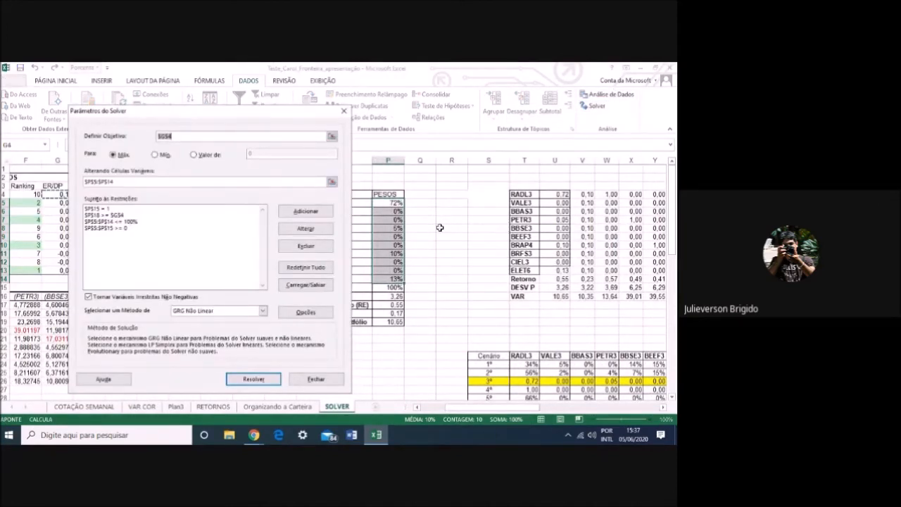
pyautogui.click(299, 212)
pyautogui.moveTo(275, 114); pyautogui.dragTo(195, 105)
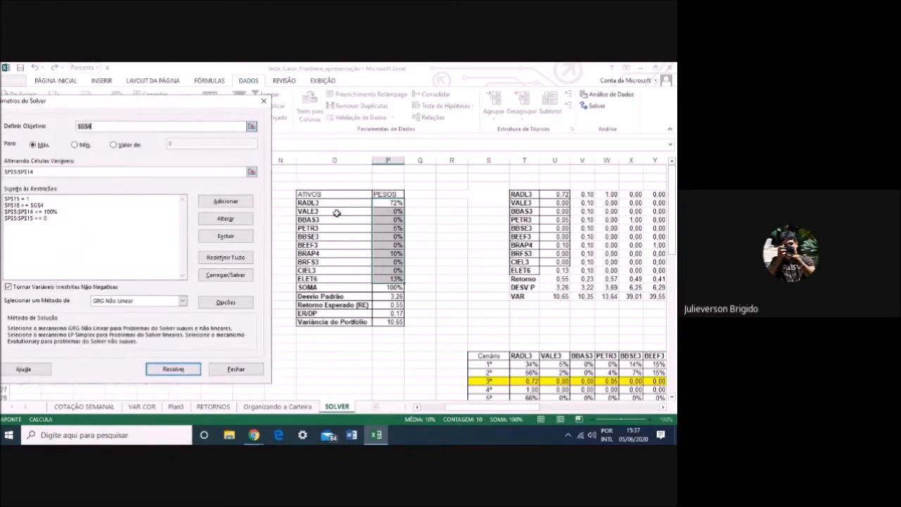
pyautogui.click(234, 106)
pyautogui.moveTo(234, 106); pyautogui.dragTo(260, 111)
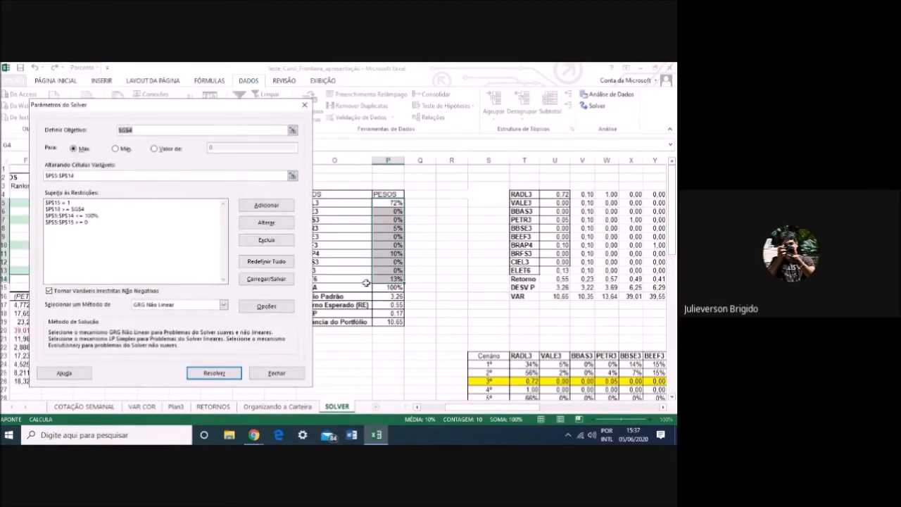
pyautogui.click(394, 296)
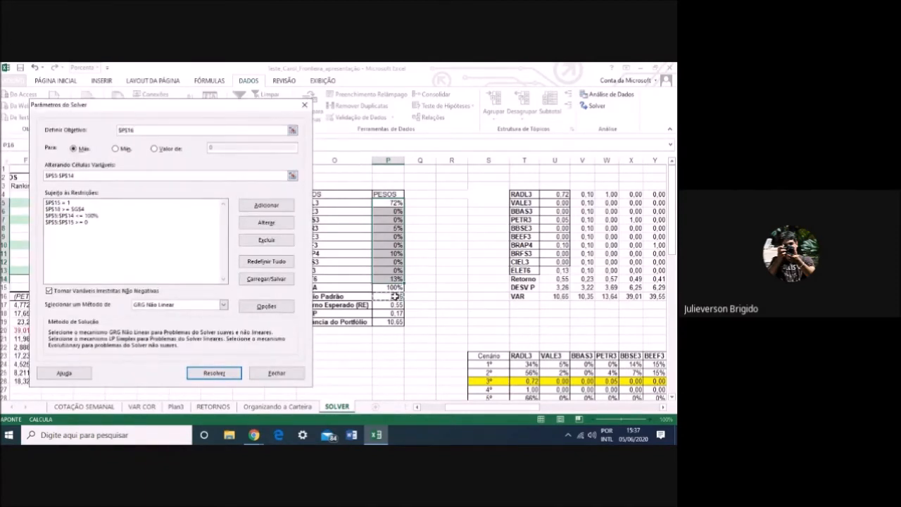
pyautogui.click(395, 304)
# Delete the constraint $P$18 >= $G$4, run Solver and keep its solution
pyautogui.click(66, 210)
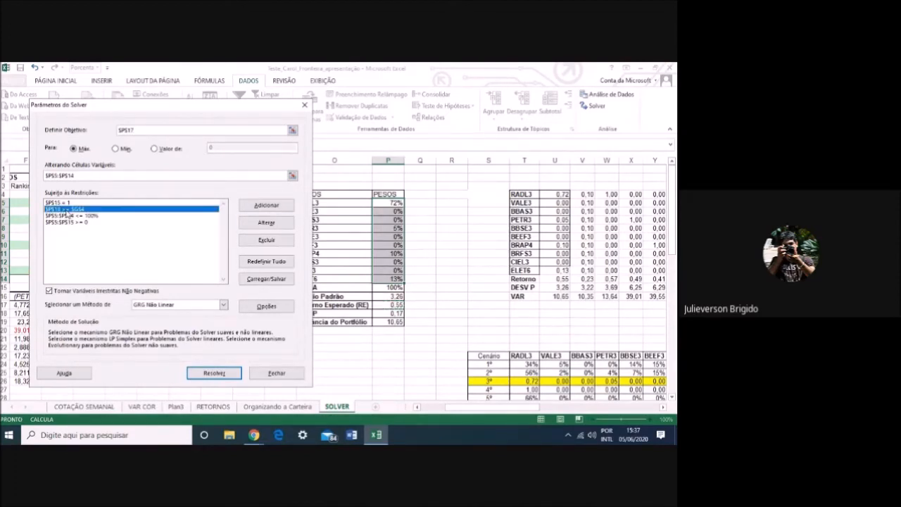
pyautogui.click(267, 241)
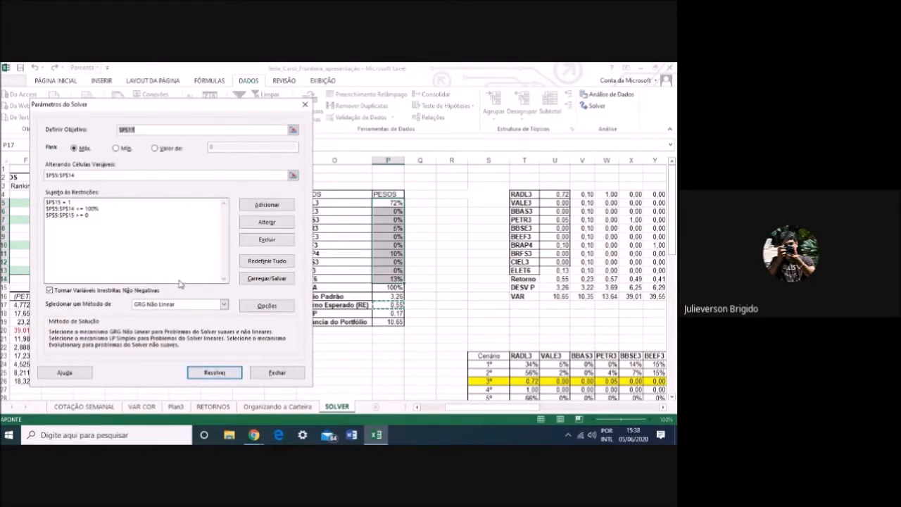
pyautogui.click(217, 374)
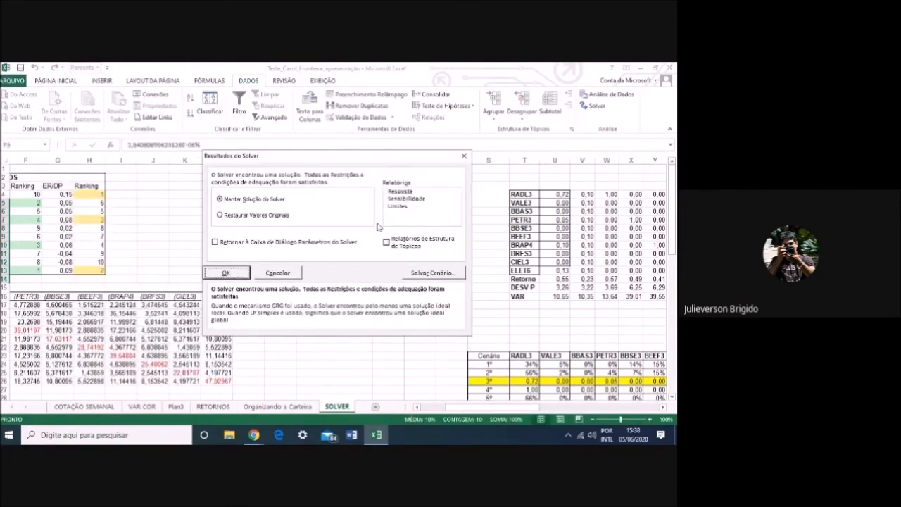
pyautogui.click(226, 272)
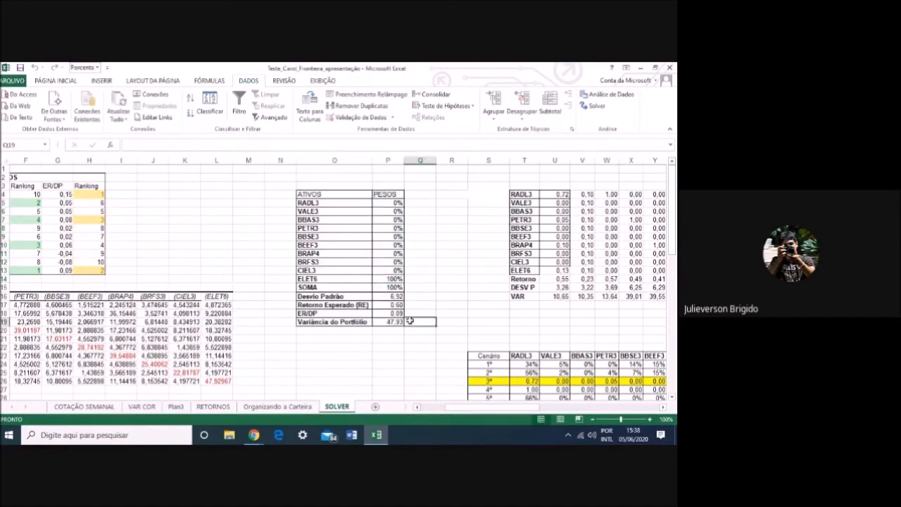
# Highlight the optimised weights in P5:P14 and compare them with the stored weights in U4:U13
pyautogui.moveTo(397, 203); pyautogui.dragTo(397, 279)
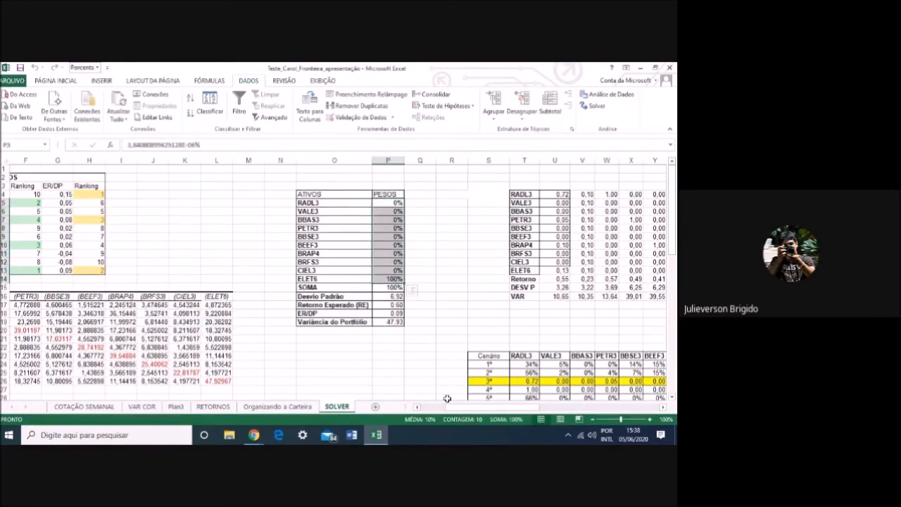
pyautogui.moveTo(467, 414); pyautogui.dragTo(492, 413)
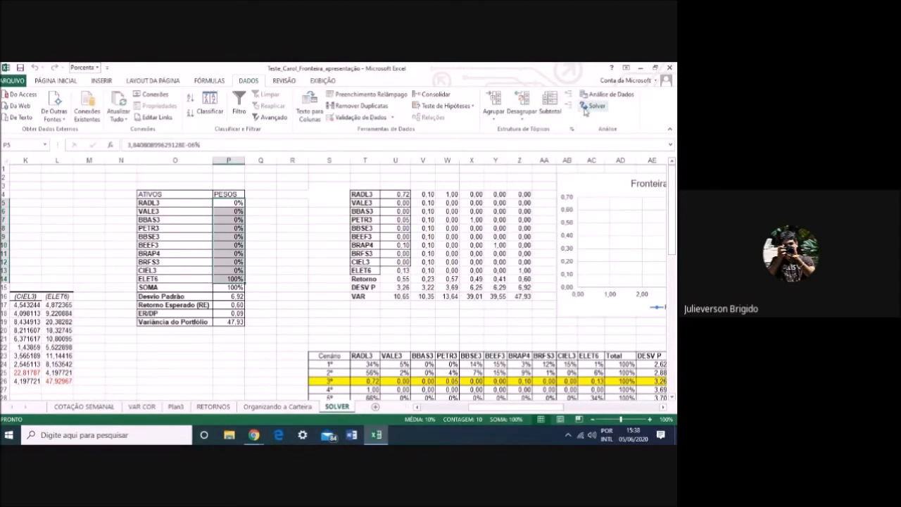
pyautogui.moveTo(403, 194); pyautogui.dragTo(405, 270)
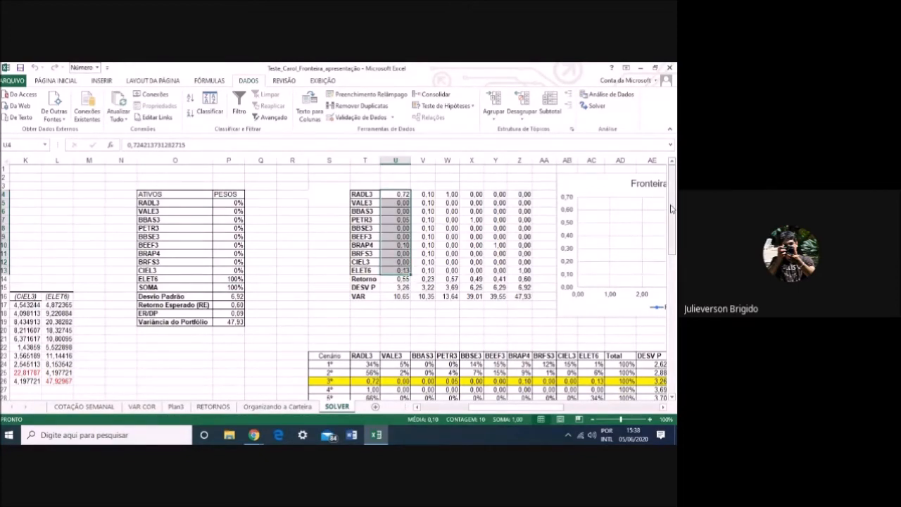
# Show the ten-scenario table lower on the SOLVER sheet and highlight row 53 with the 3º scenario
pyautogui.scroll(-3, 671, 209)
pyautogui.moveTo(559, 408); pyautogui.dragTo(585, 411)
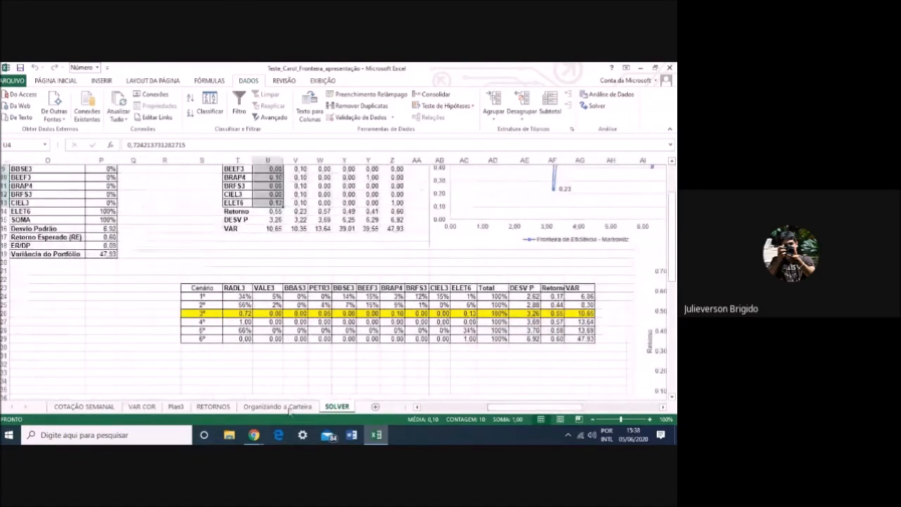
pyautogui.moveTo(671, 273); pyautogui.dragTo(671, 280)
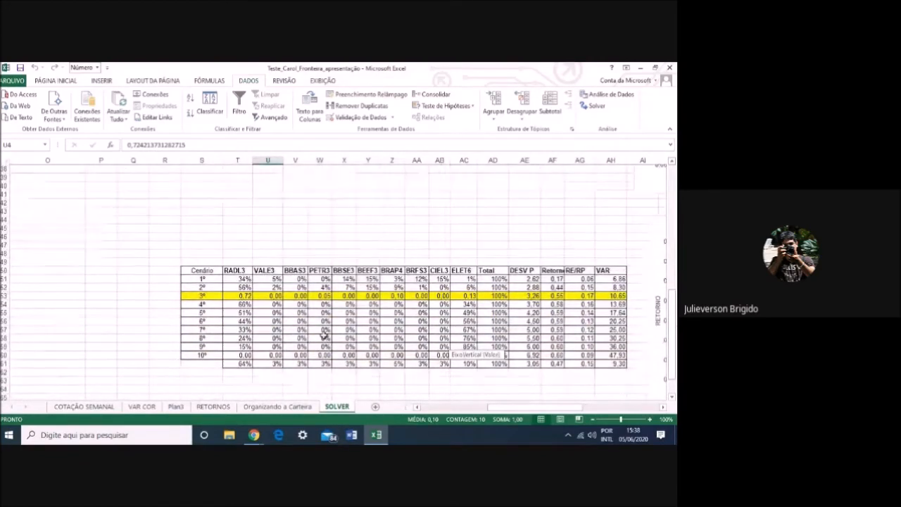
pyautogui.click(202, 296)
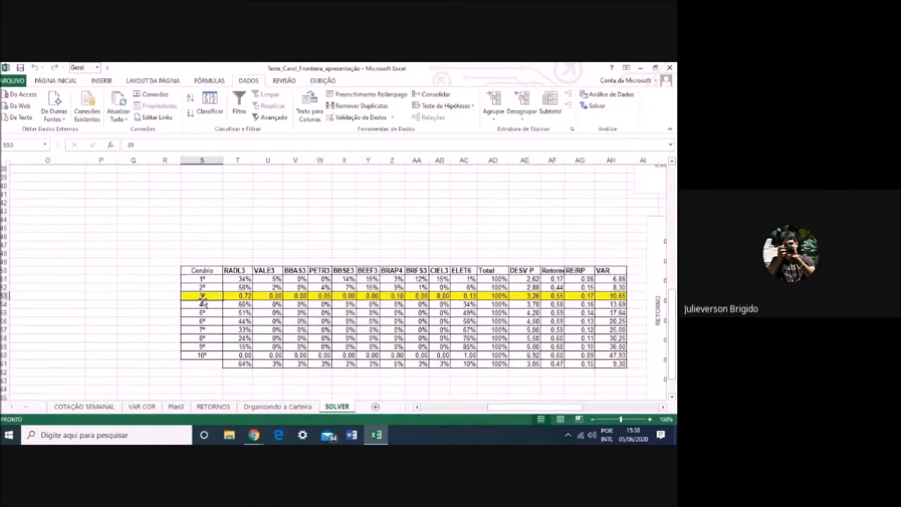
pyautogui.click(7, 297)
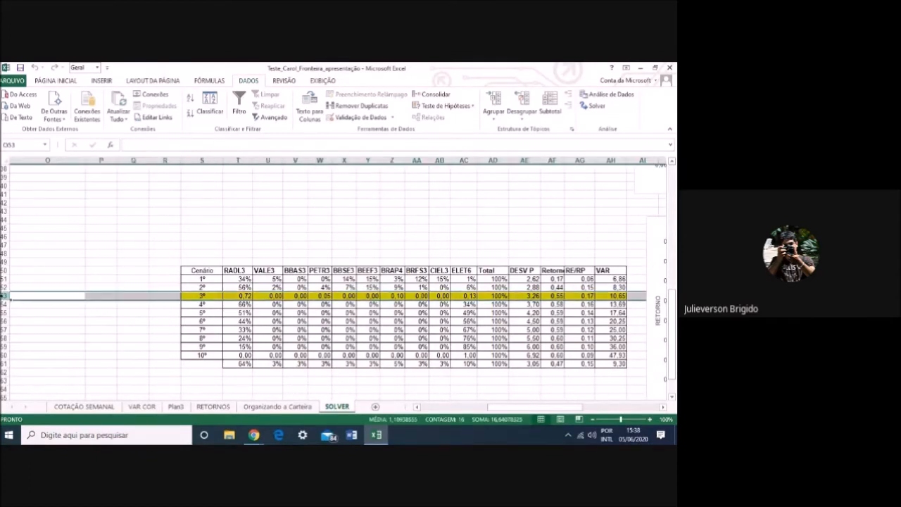
# Examine the 1º scenario's standard deviation in AE51 and the 10º scenario's return and standard deviation in AF60 and AE60
pyautogui.click(201, 277)
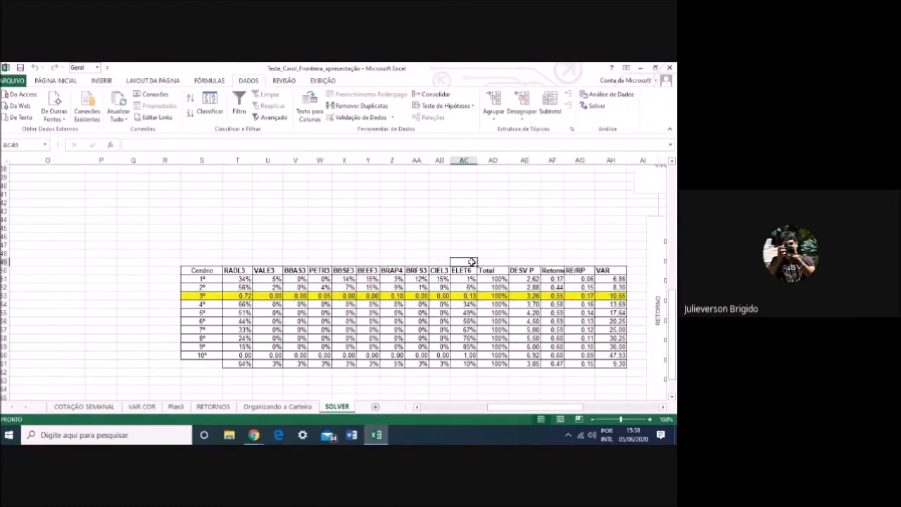
pyautogui.click(533, 280)
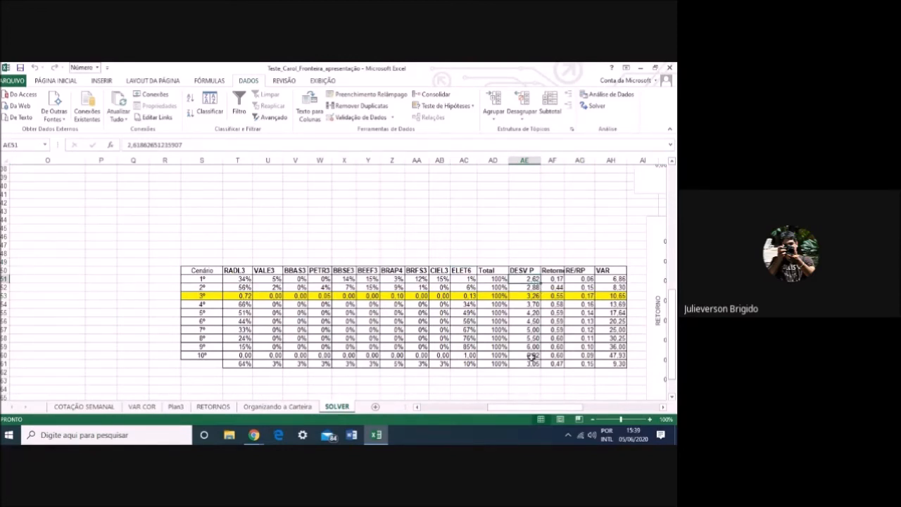
pyautogui.click(556, 356)
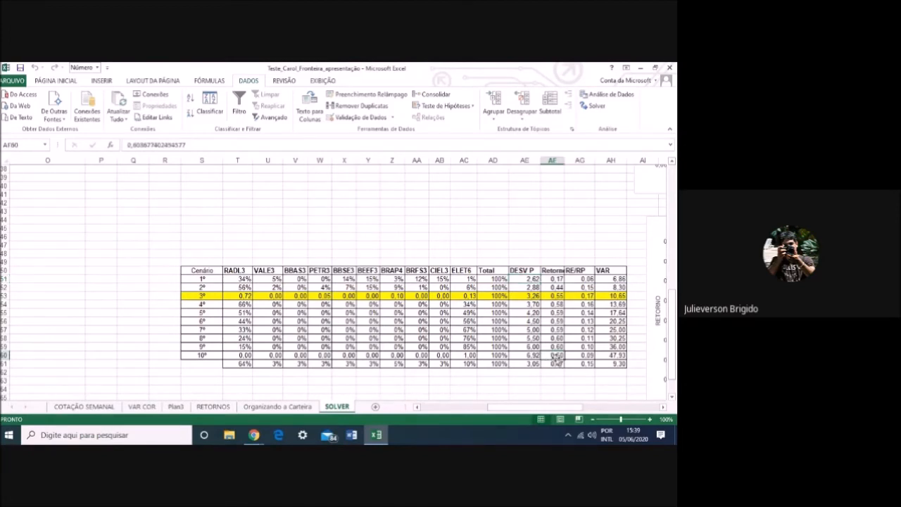
pyautogui.click(536, 355)
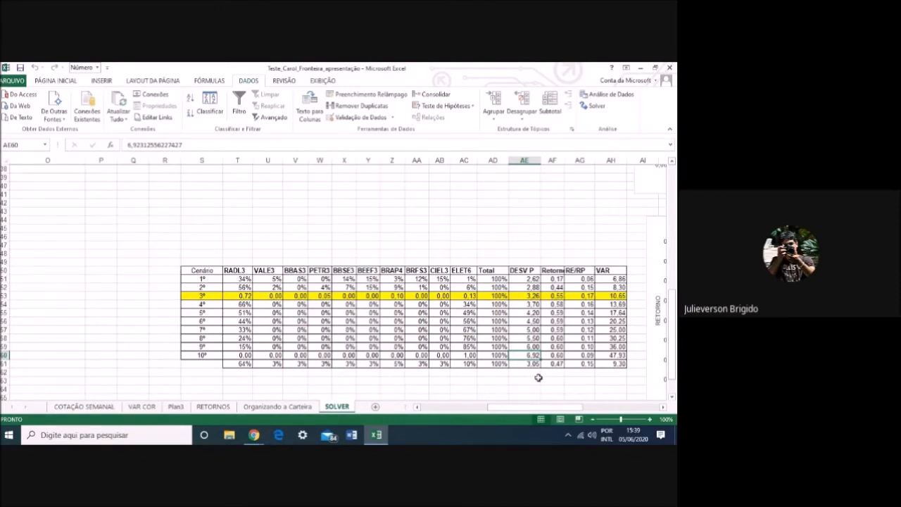
# Insert a scatter chart with smooth lines and markers from the DESV P and Retorno values in AE51:AF61
pyautogui.moveTo(530, 280); pyautogui.dragTo(555, 361)
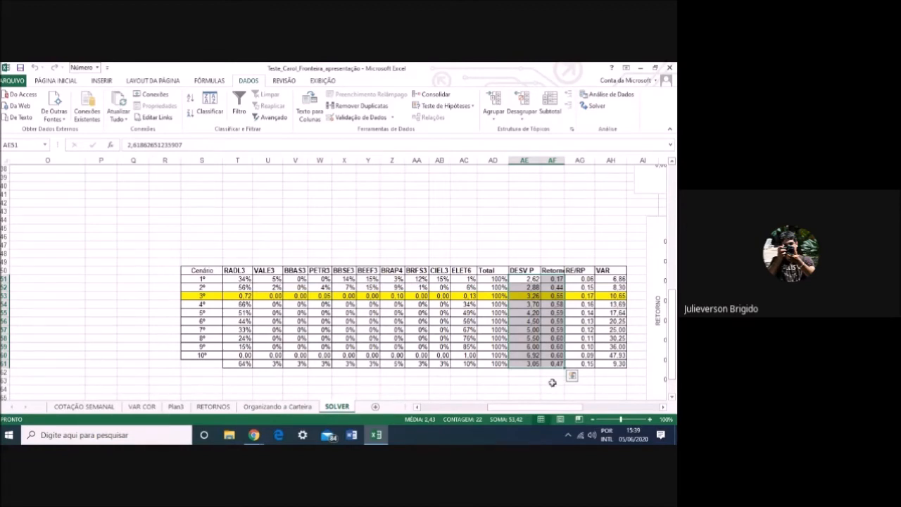
pyautogui.click(109, 82)
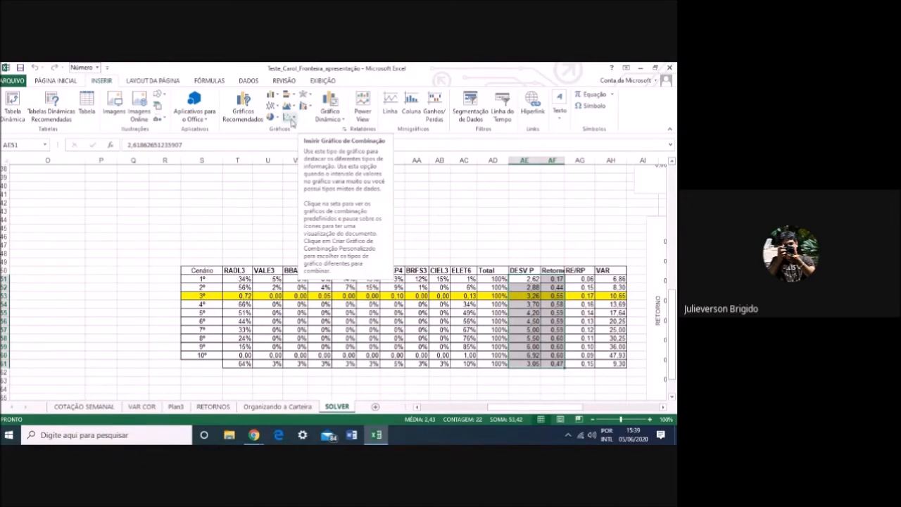
pyautogui.click(291, 118)
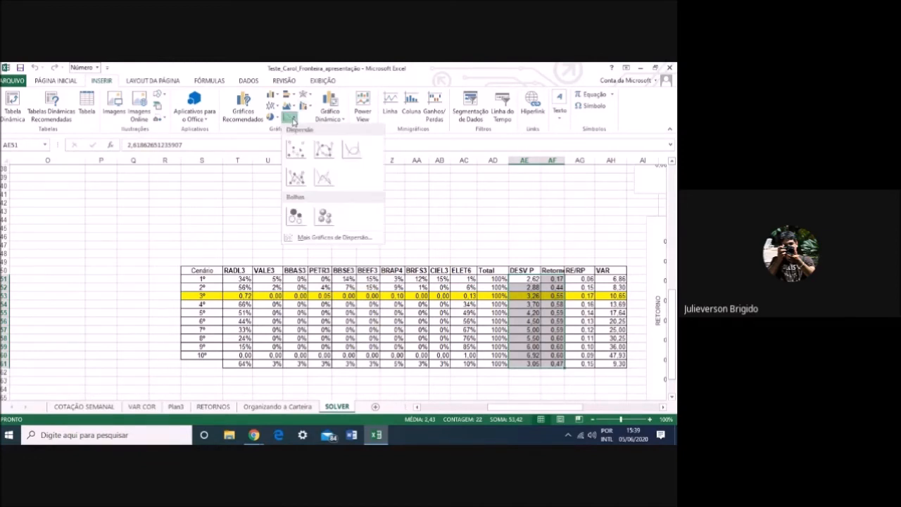
pyautogui.click(323, 149)
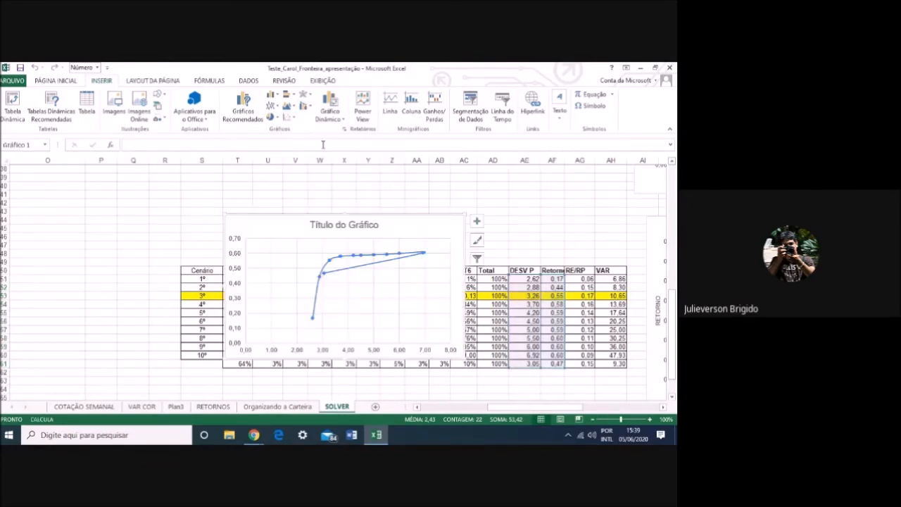
# Place the new scatter chart beside the FRONTEIRA DE EFICIÊNCIA chart for comparison, then delete the new chart
pyautogui.moveTo(412, 225); pyautogui.dragTo(540, 197)
pyautogui.moveTo(548, 408); pyautogui.dragTo(606, 410)
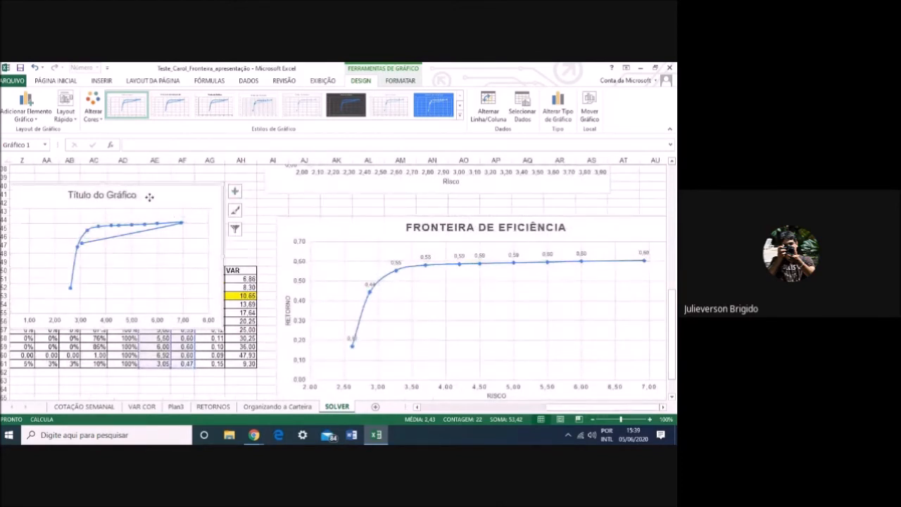
pyautogui.moveTo(149, 199); pyautogui.dragTo(190, 202)
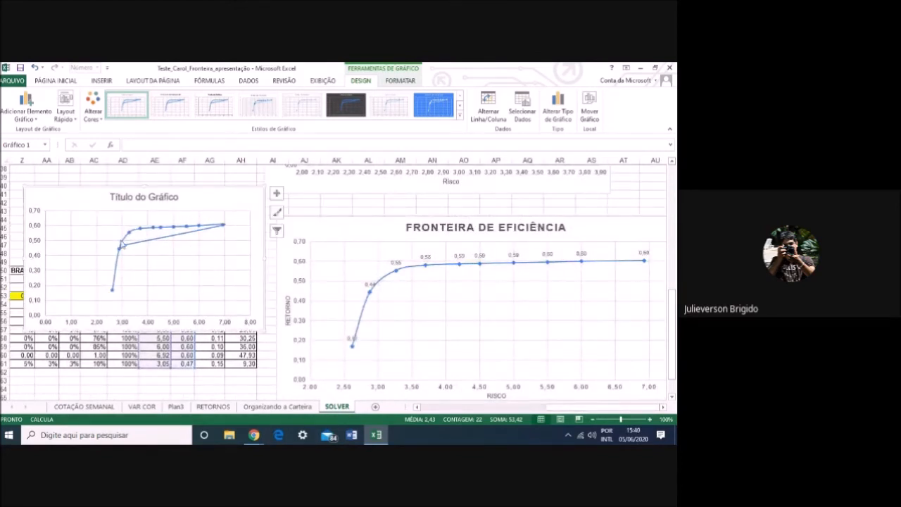
pyautogui.moveTo(125, 248)
pyautogui.press('Delete')
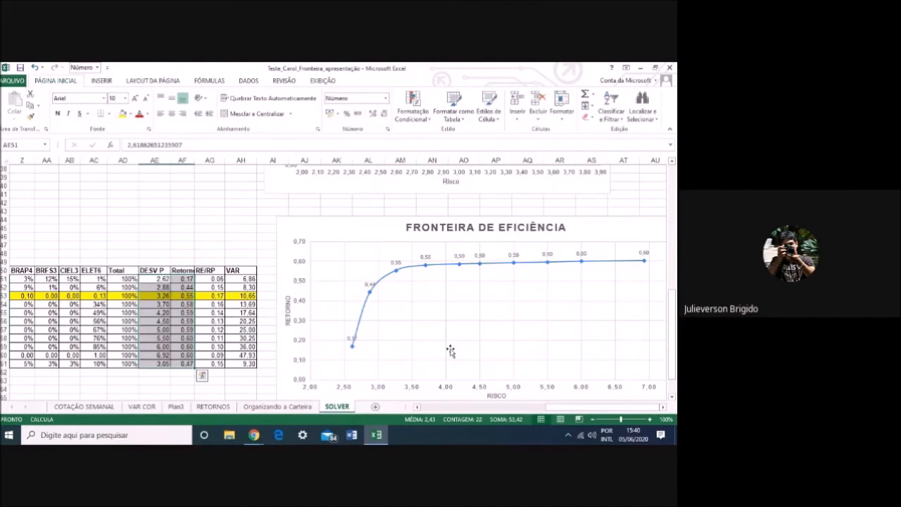
pyautogui.moveTo(601, 406); pyautogui.dragTo(590, 408)
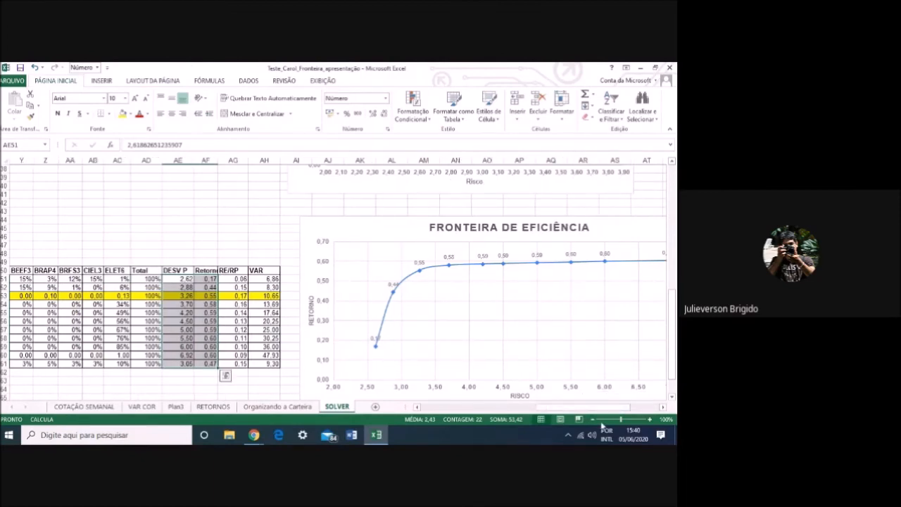
# Zoom the sheet out to 90% and examine the points along the full FRONTEIRA DE EFICIÊNCIA curve, up to its last point
pyautogui.click(592, 421)
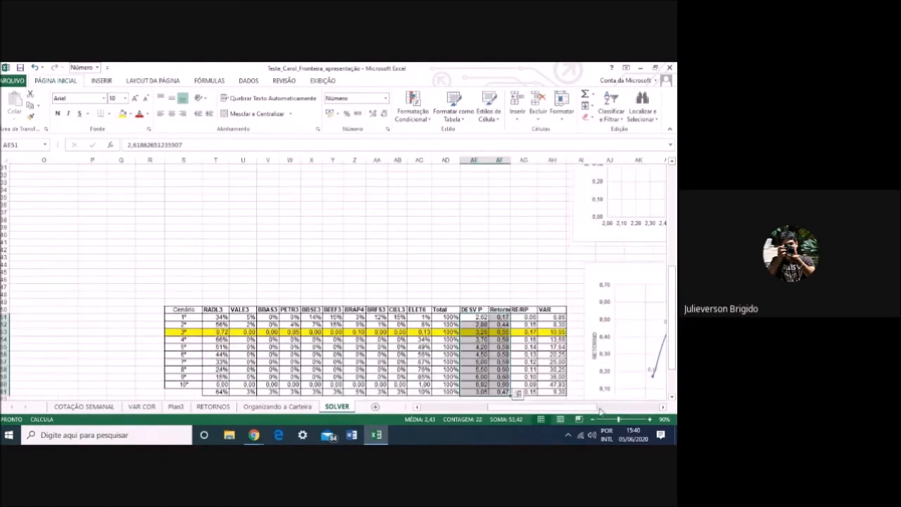
pyautogui.moveTo(600, 408); pyautogui.dragTo(662, 415)
pyautogui.moveTo(673, 310); pyautogui.dragTo(675, 327)
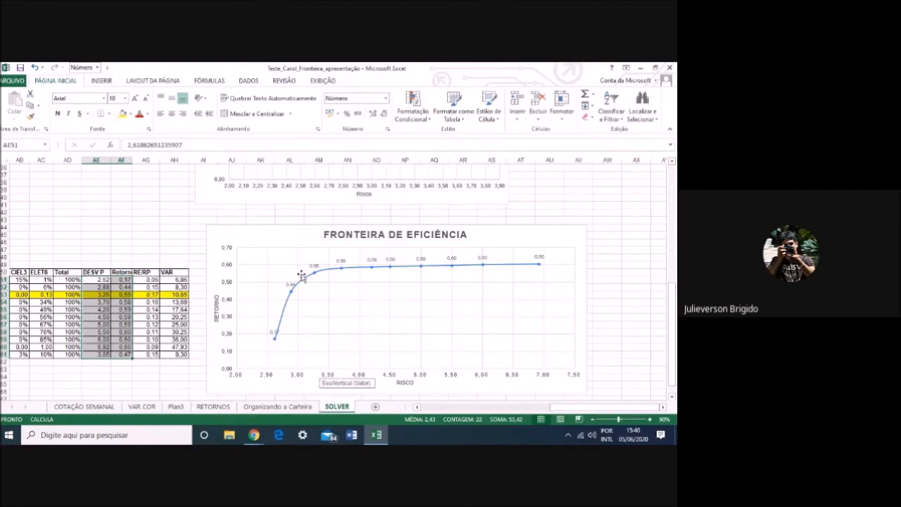
pyautogui.moveTo(314, 274)
pyautogui.moveTo(537, 267)
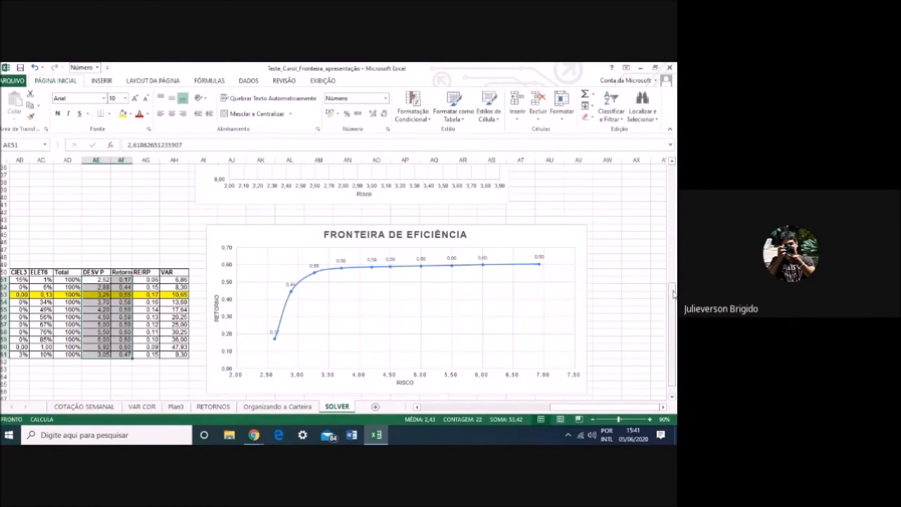
# Examine the last point of the upper Fronteira de Eficiencia chart, then return to the lower chart
pyautogui.moveTo(672, 294); pyautogui.dragTo(674, 239)
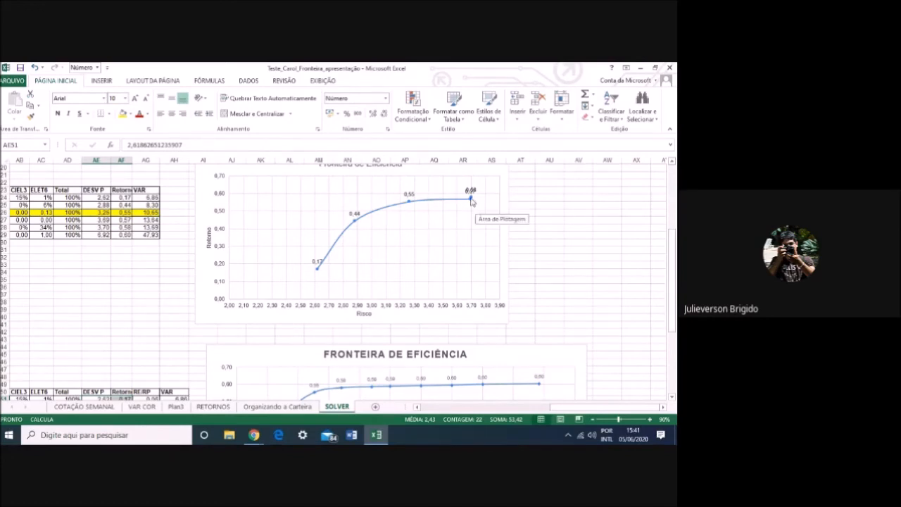
pyautogui.moveTo(470, 201)
pyautogui.moveTo(673, 256); pyautogui.dragTo(673, 310)
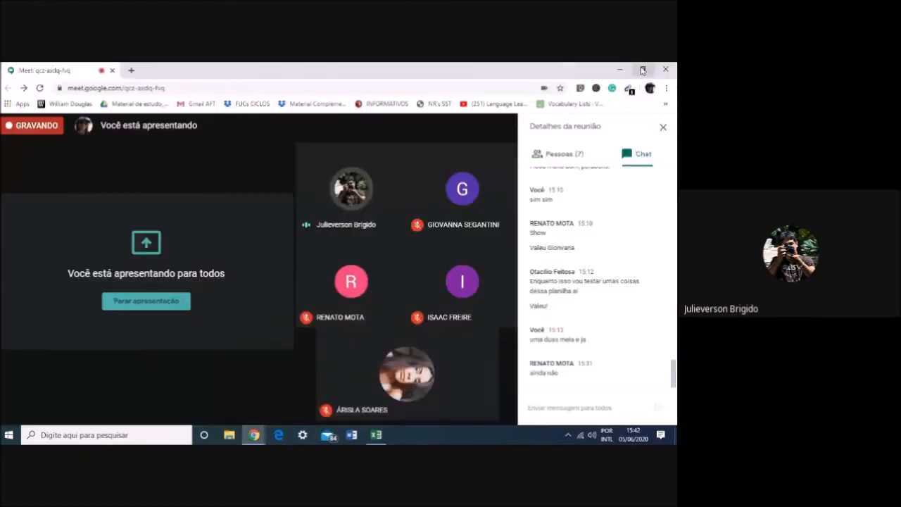
pyautogui.click(640, 67)
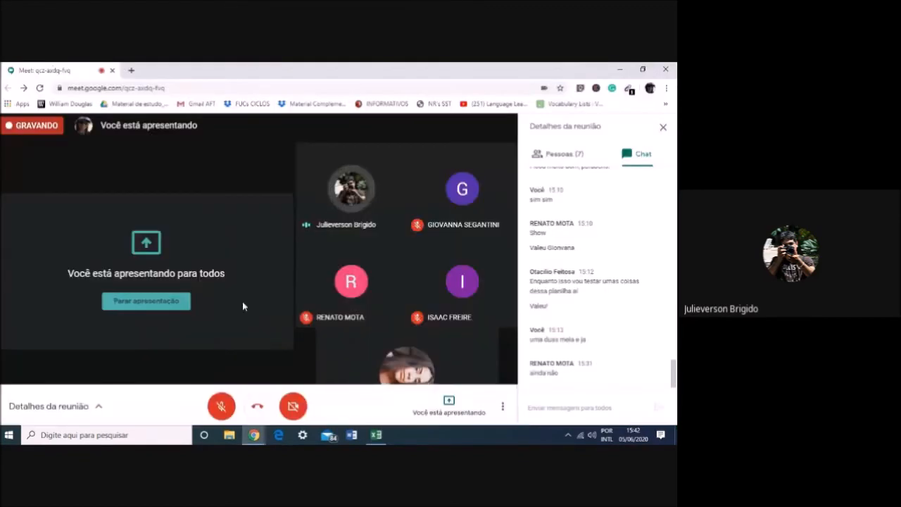
pyautogui.click(169, 308)
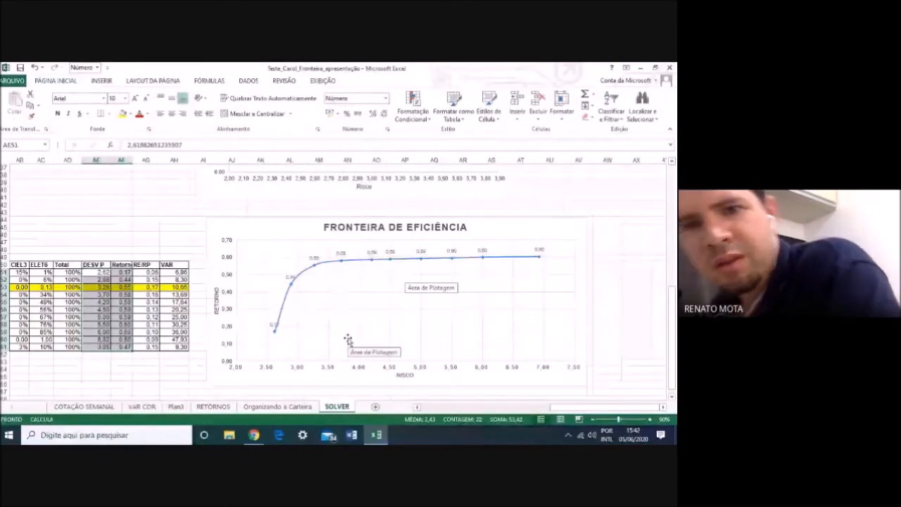
# Zoom the sheet out to 80% and view the ten-scenario table together with the FRONTEIRA DE EFICIÊNCIA chart
pyautogui.click(592, 419)
pyautogui.moveTo(573, 409); pyautogui.dragTo(615, 411)
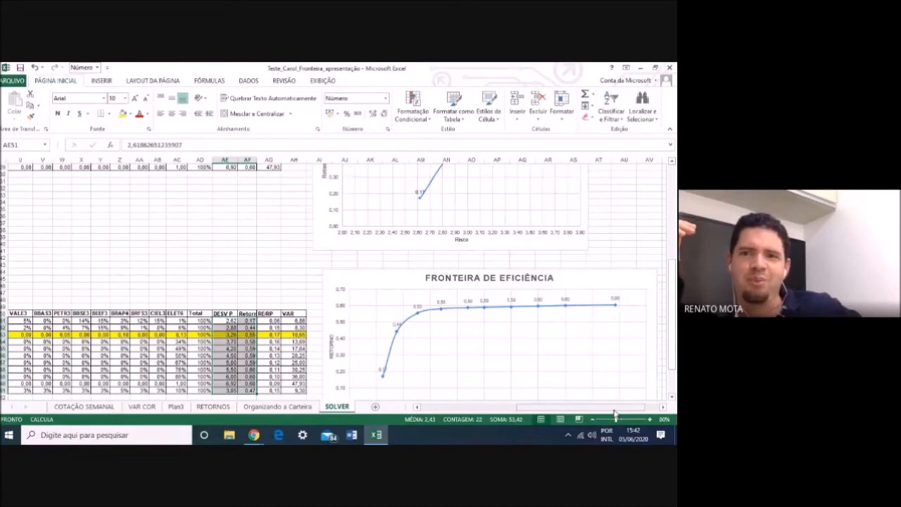
pyautogui.moveTo(672, 344); pyautogui.dragTo(673, 352)
pyautogui.moveTo(529, 414); pyautogui.dragTo(524, 414)
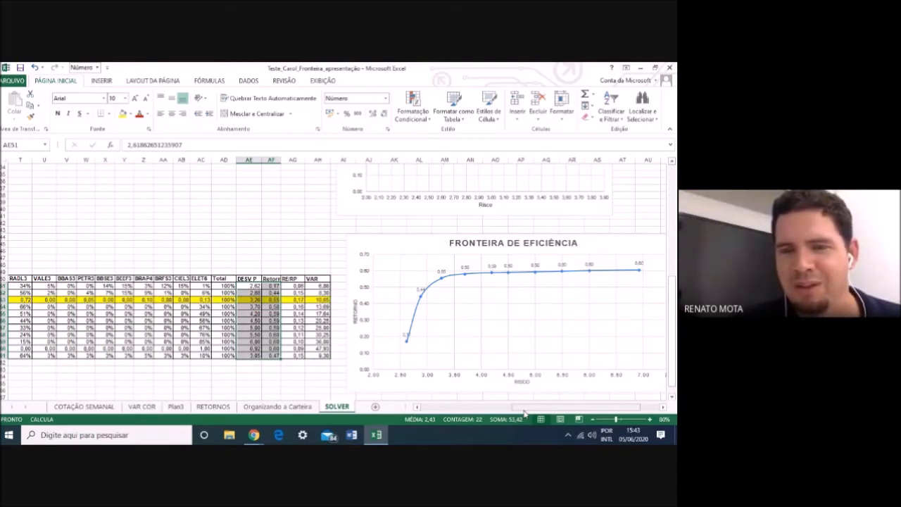
pyautogui.moveTo(524, 414); pyautogui.dragTo(514, 413)
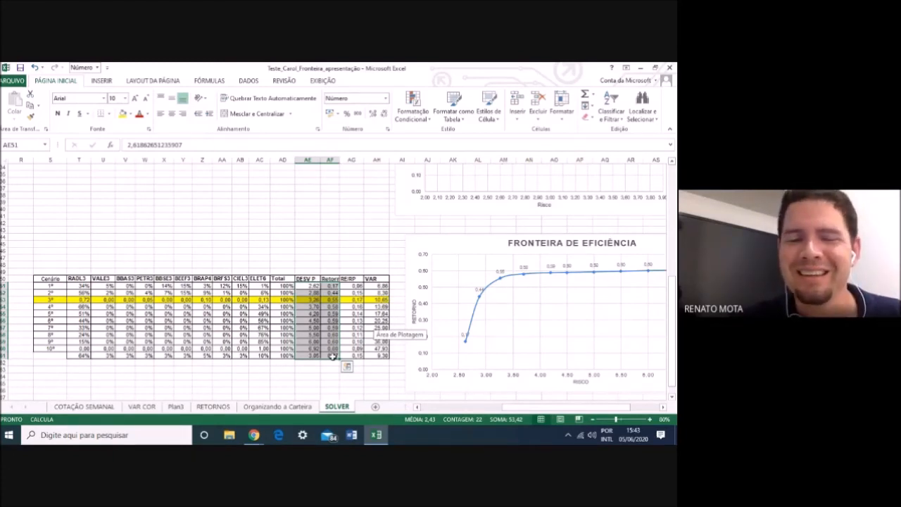
pyautogui.click(509, 409)
pyautogui.moveTo(510, 410); pyautogui.dragTo(533, 413)
# Show the six-scenario table beside its Fronteira de Eficiencia chart and highlight the 3º scenario's DESV P and Retorno in AE26:AF26
pyautogui.click(531, 222)
pyautogui.scroll(-15, 464, 179)
pyautogui.click(447, 174)
pyautogui.moveTo(673, 299)
pyautogui.mouseDown()
pyautogui.moveTo(674, 280)
pyautogui.moveTo(674, 300)
pyautogui.moveTo(673, 290)
pyautogui.mouseUp()
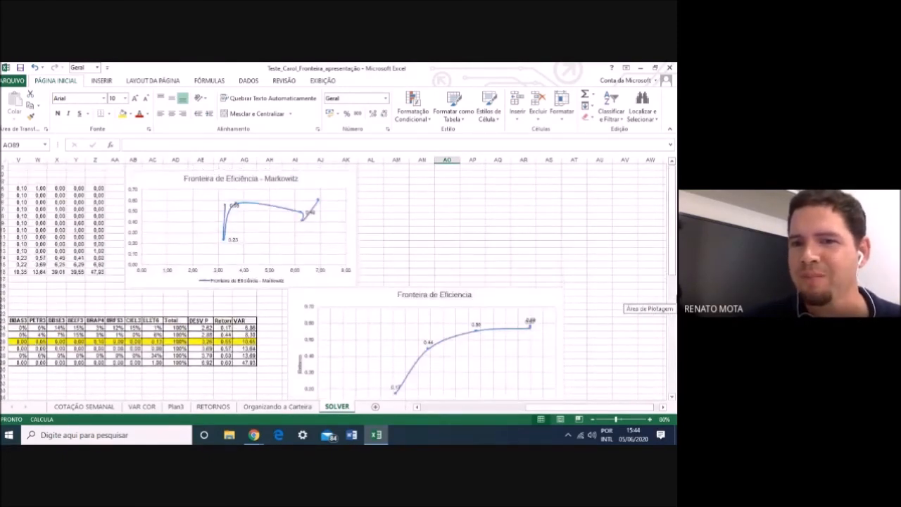
pyautogui.scroll(-3, 577, 254)
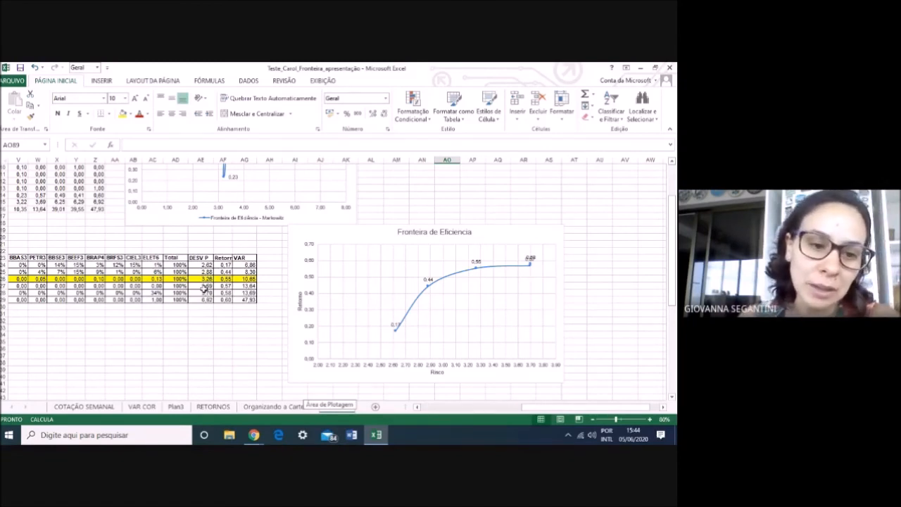
pyautogui.moveTo(200, 279); pyautogui.dragTo(224, 279)
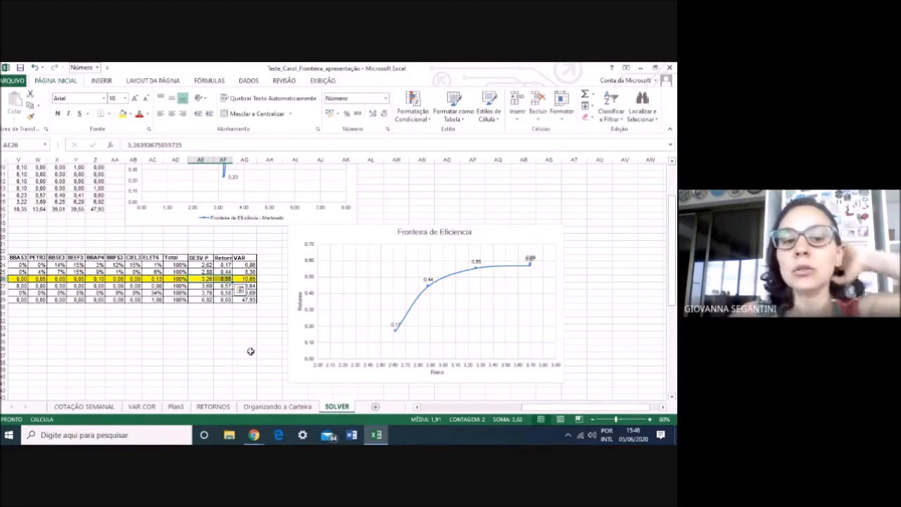
# Show the asset weight tables on the SOLVER sheet and highlight the first portfolio's weights in U4:U13
pyautogui.moveTo(555, 408); pyautogui.dragTo(488, 409)
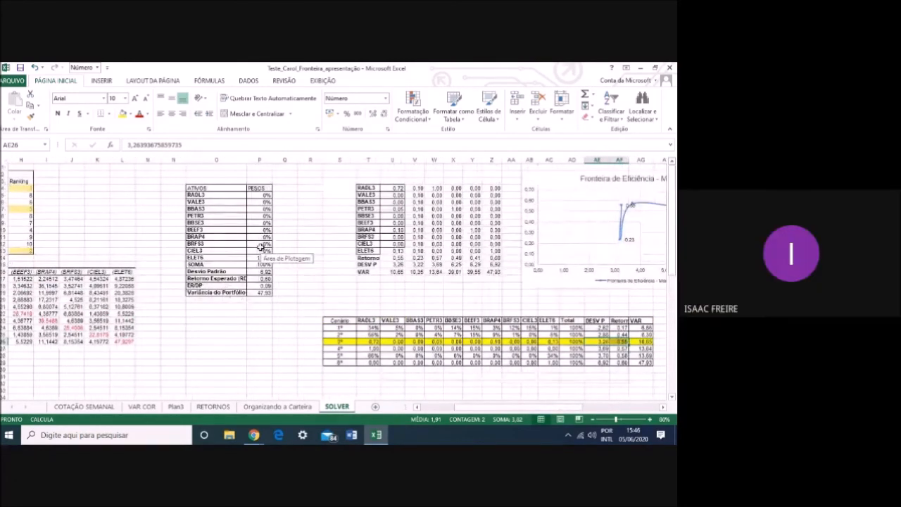
pyautogui.moveTo(396, 204); pyautogui.dragTo(396, 248)
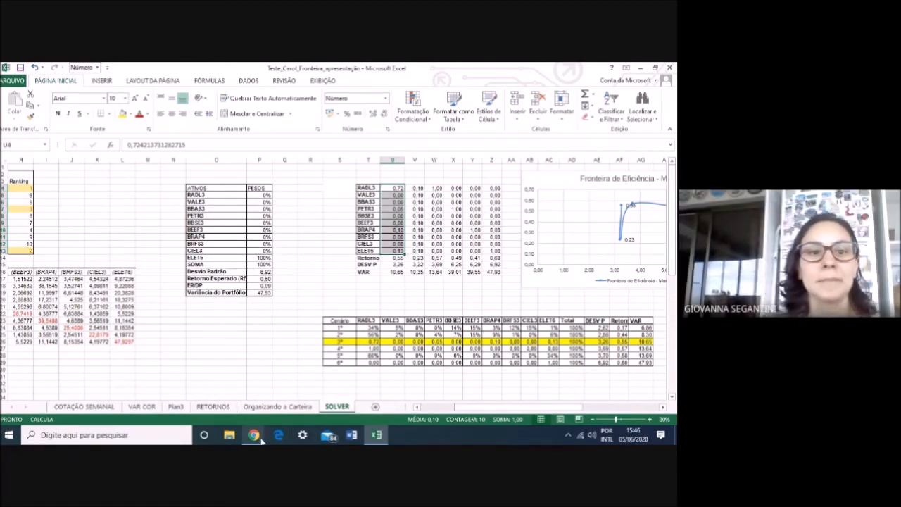
# Switch to the Google Meet call and unmute the microphone
pyautogui.moveTo(262, 440)
pyautogui.click(268, 407)
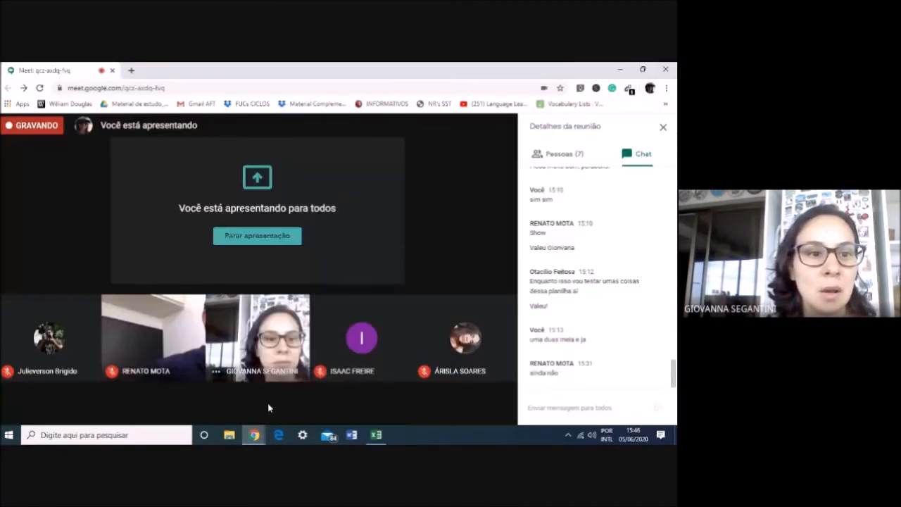
pyautogui.click(221, 403)
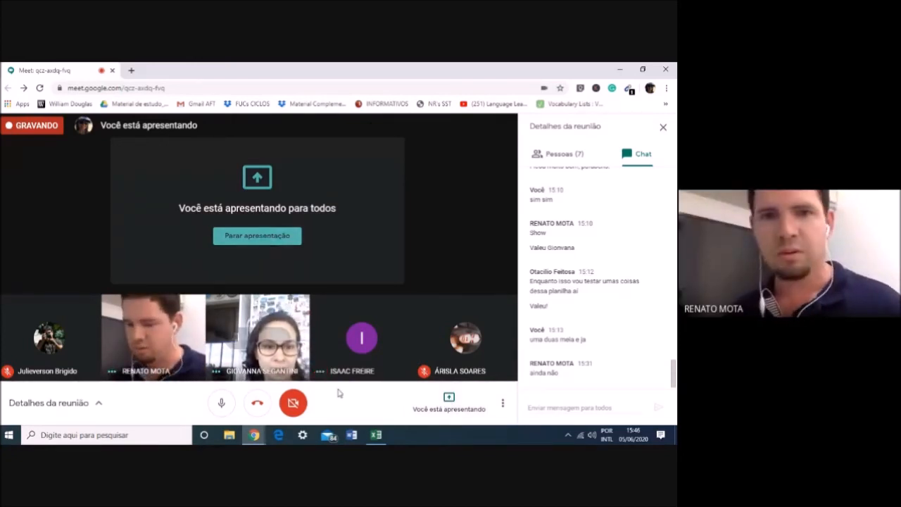
# Return to the Excel workbook and display the Retorno formula in cell U14
pyautogui.click(375, 436)
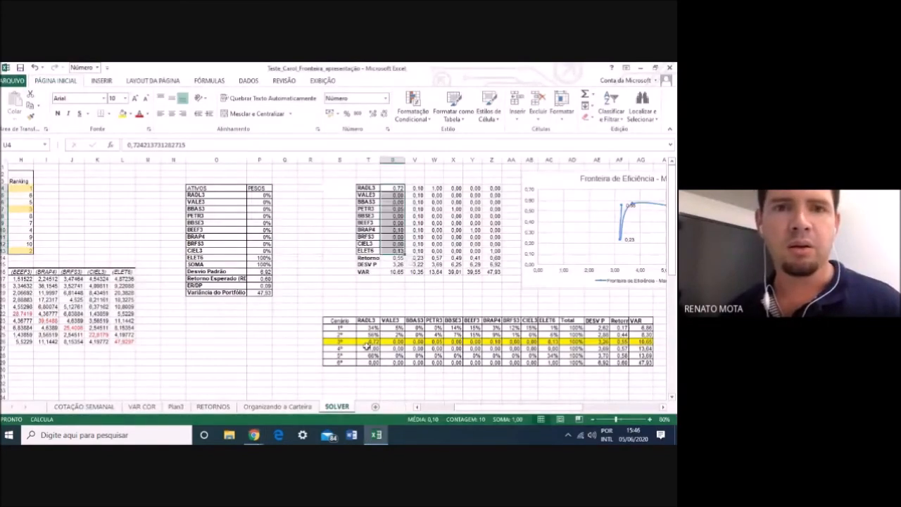
pyautogui.click(393, 259)
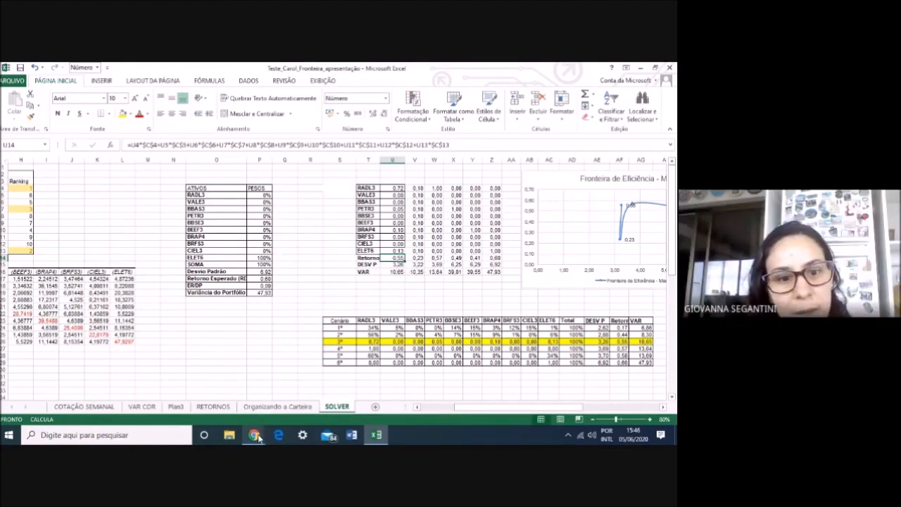
# Switch to the Teste_Carol Google Sheets file and highlight the "PRICE" argument in the GOOGLEFINANCE formula under RAIADROGASIL (RADL3)
pyautogui.moveTo(253, 434)
pyautogui.click(196, 403)
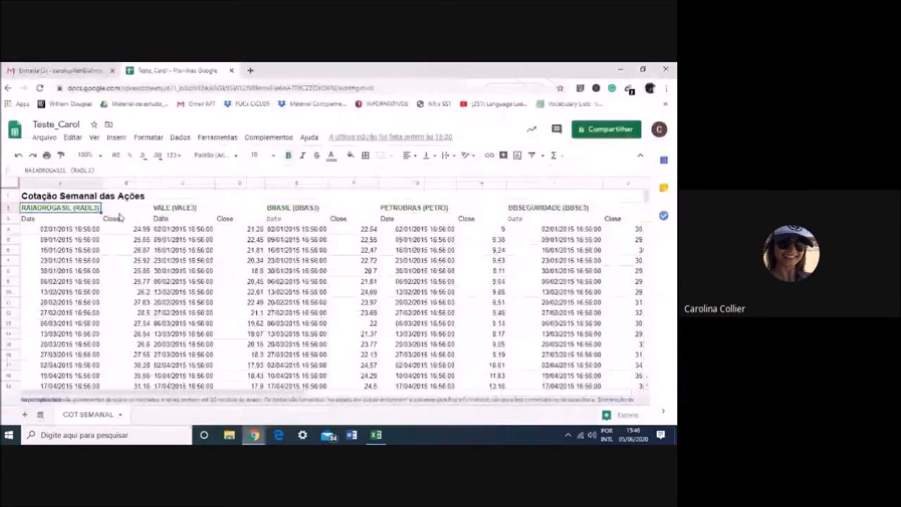
pyautogui.click(78, 219)
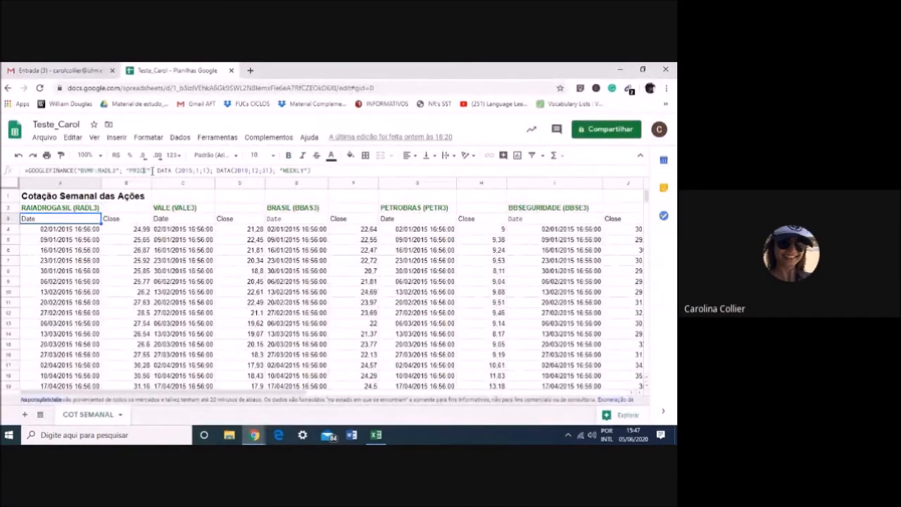
pyautogui.moveTo(151, 171); pyautogui.dragTo(127, 170)
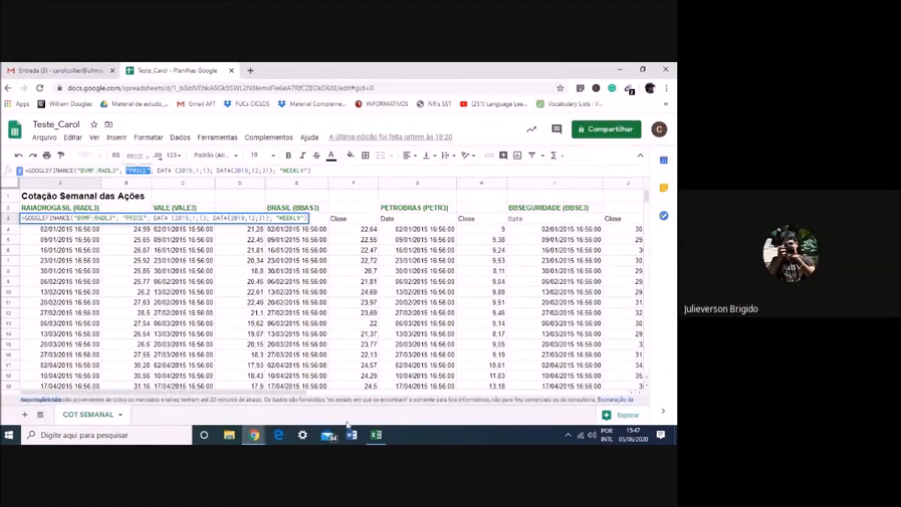
# Return to the Excel workbook's SOLVER sheet, then switch to the Google Meet call window
pyautogui.moveTo(261, 435)
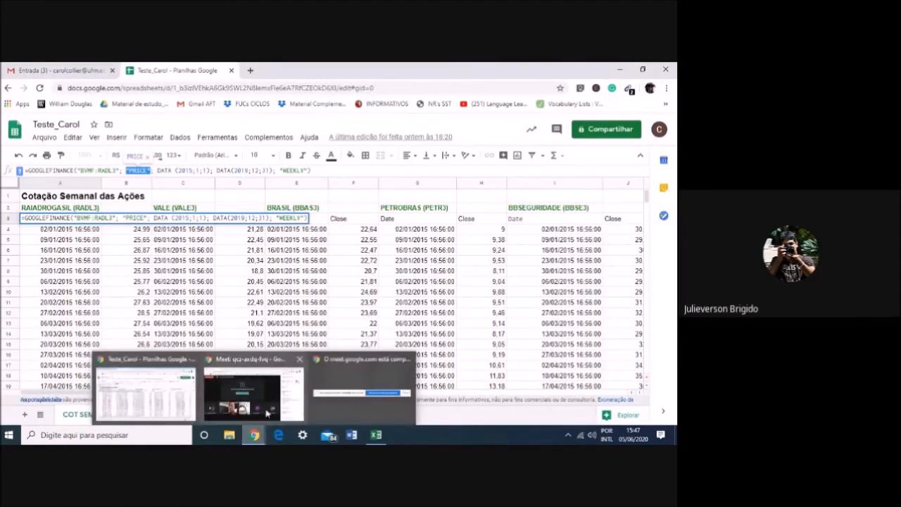
pyautogui.moveTo(376, 433)
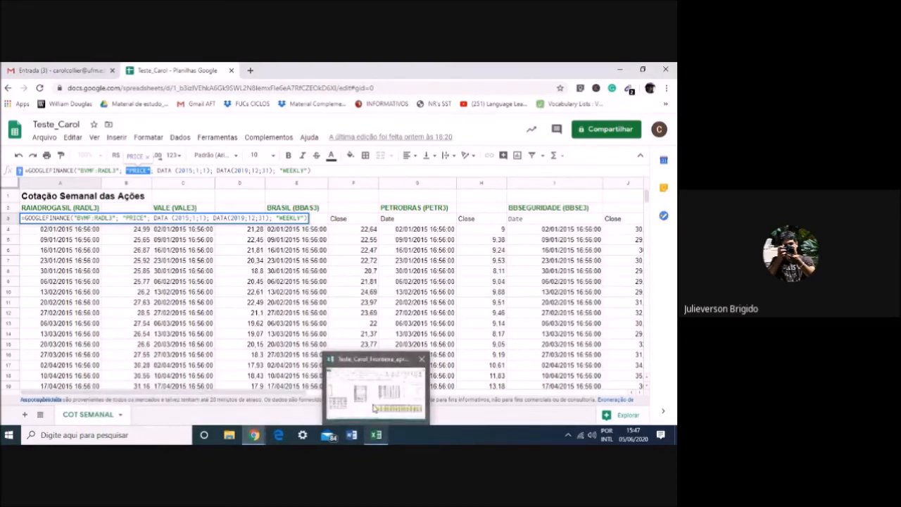
pyautogui.click(373, 407)
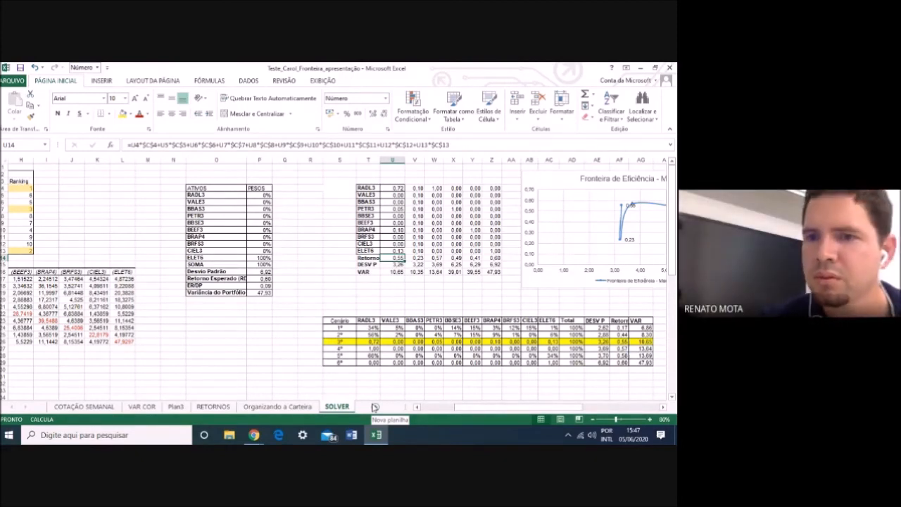
pyautogui.moveTo(254, 435)
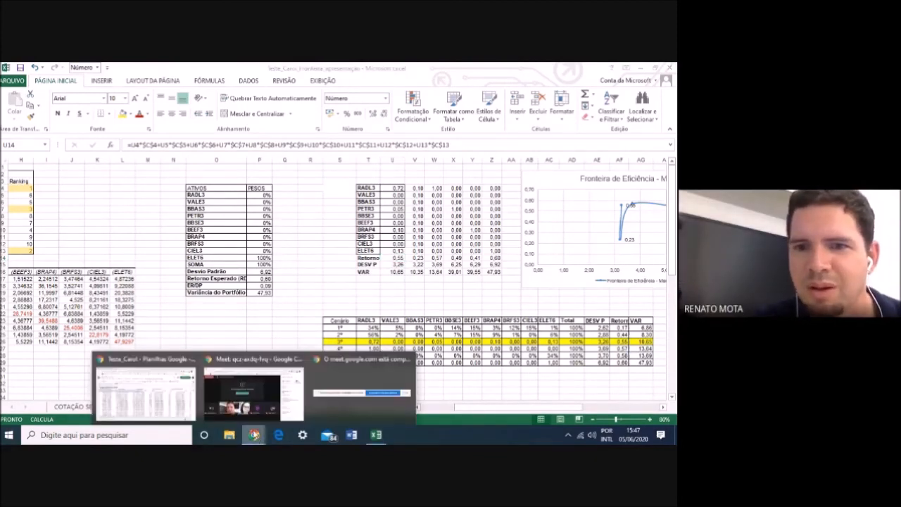
pyautogui.click(261, 392)
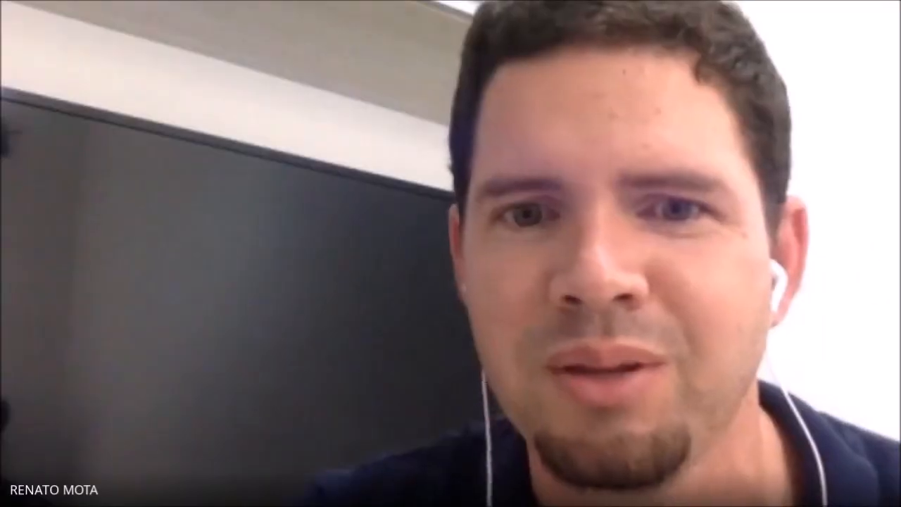